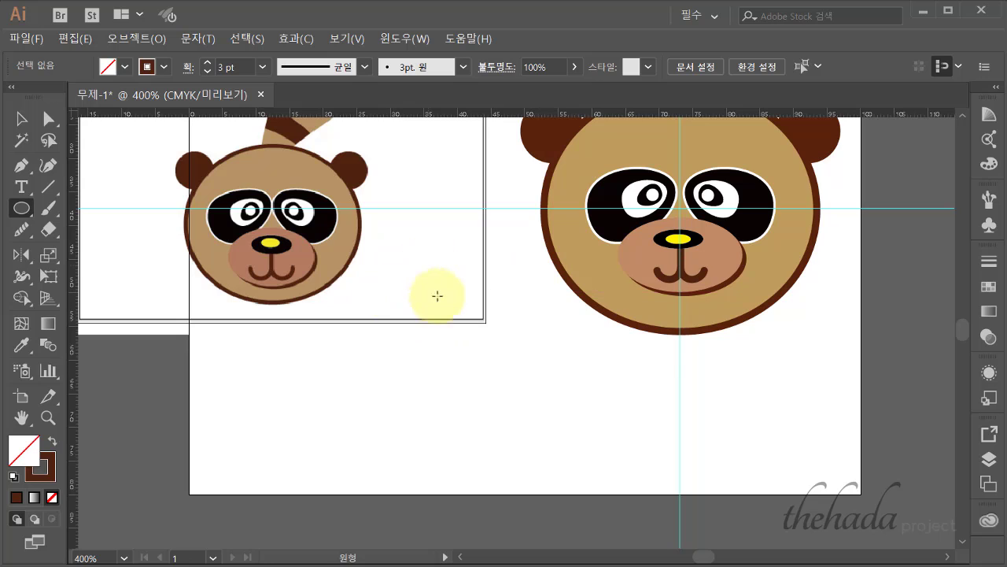
- Draw a tall ellipse for the tail and make it solid brown with no stroke
drag(427, 264, 512, 444)
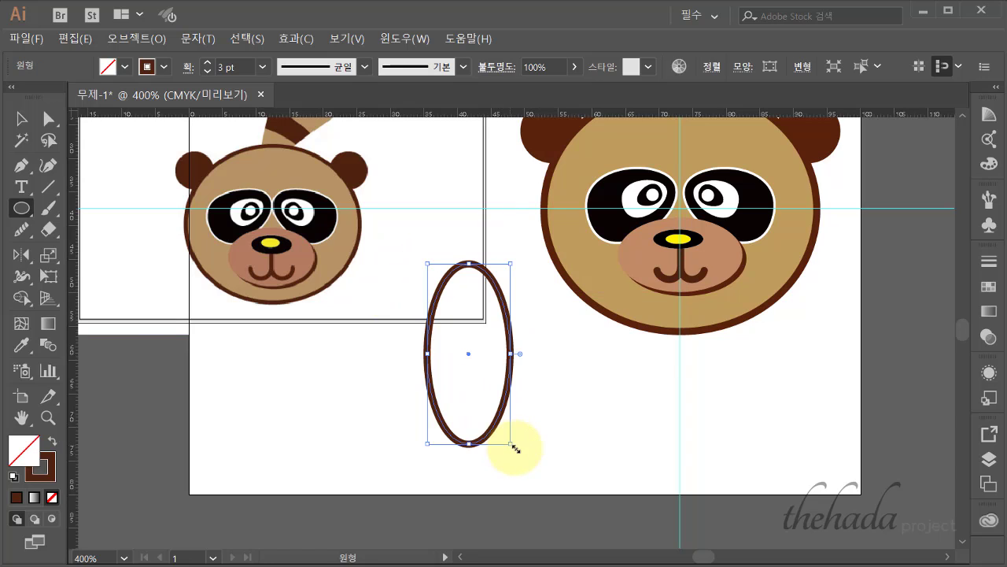
click(48, 446)
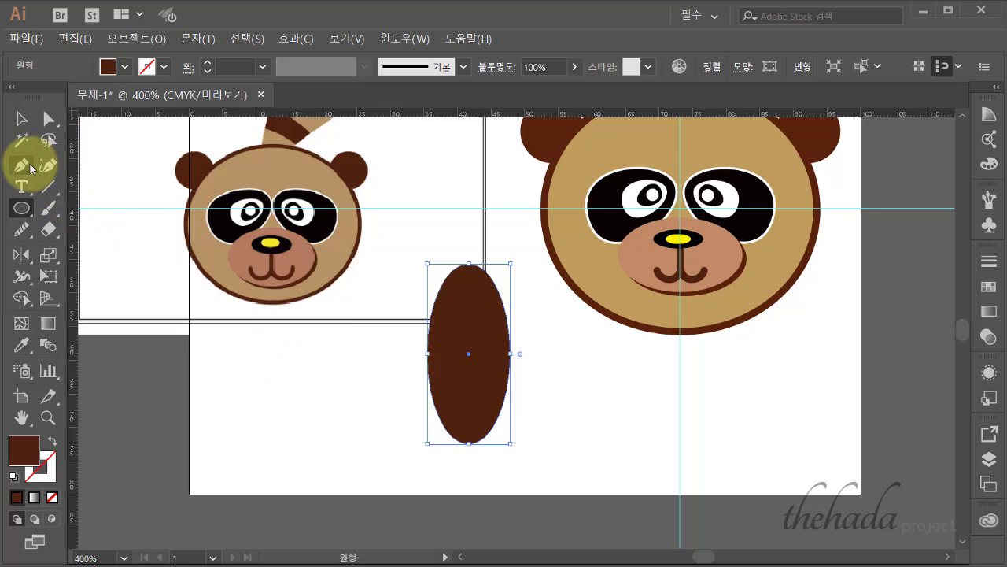
- Convert the ellipse's side points to corners and pull the top anchor's handles out left and right
click(30, 165)
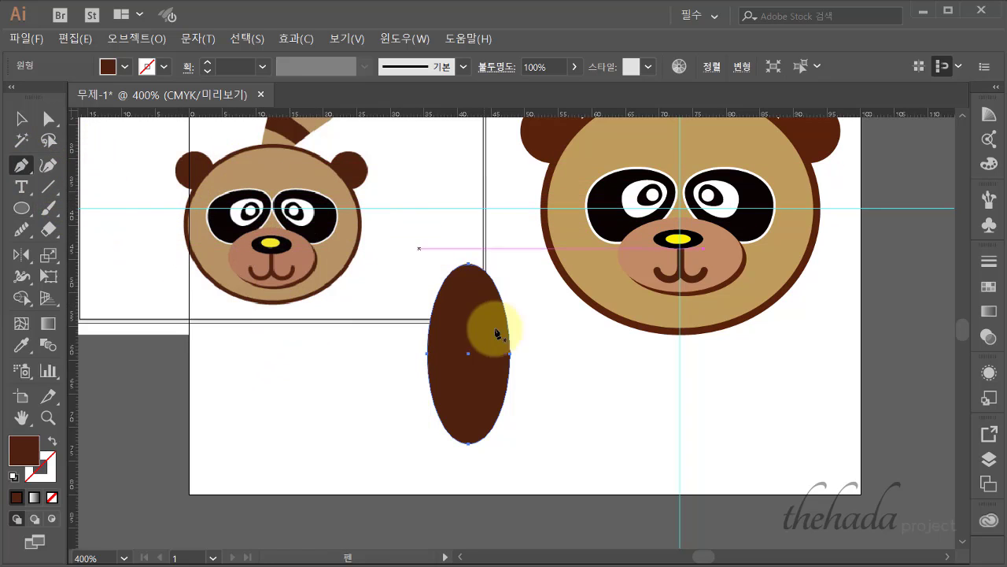
drag(428, 354, 512, 355)
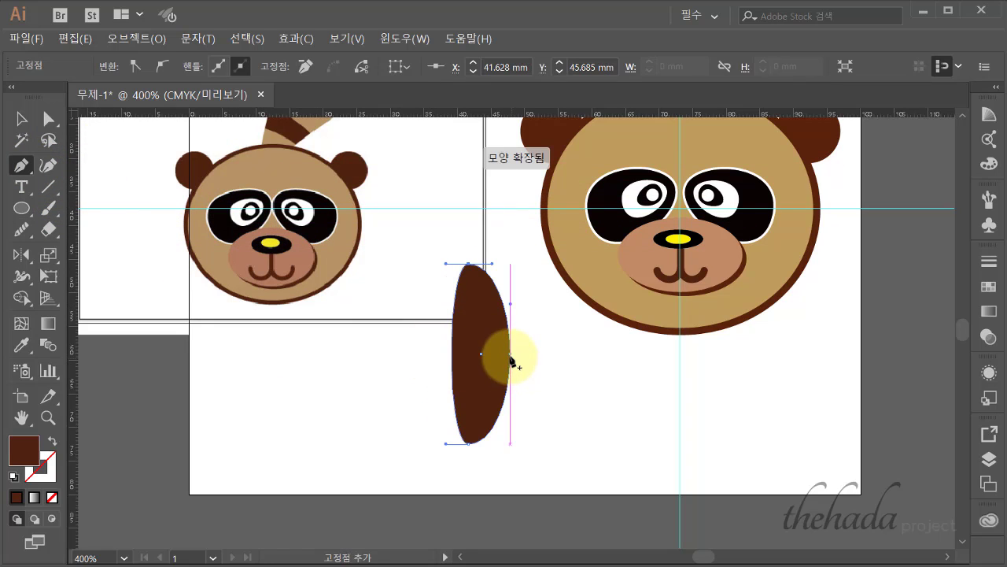
click(48, 119)
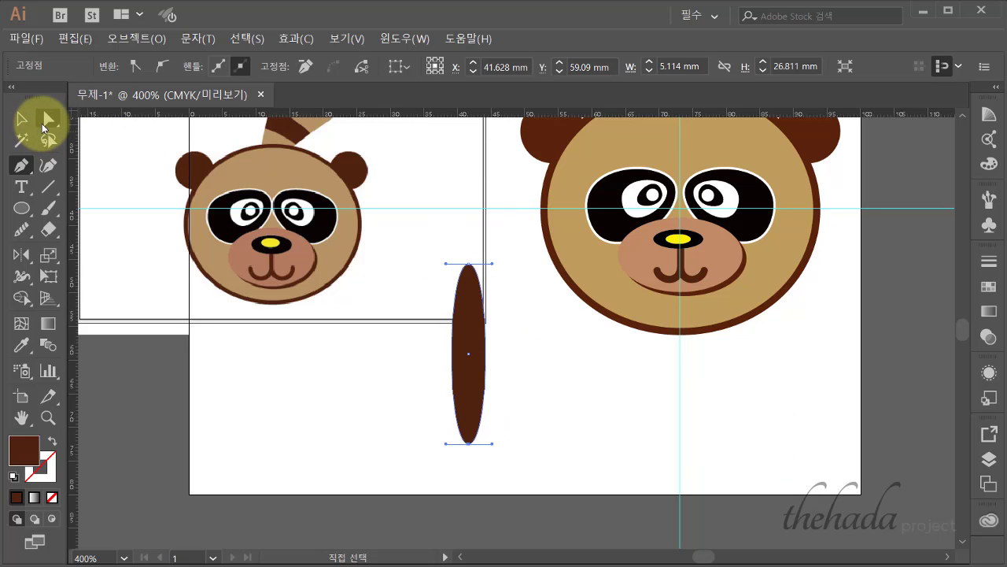
drag(491, 265, 570, 248)
drag(446, 264, 364, 264)
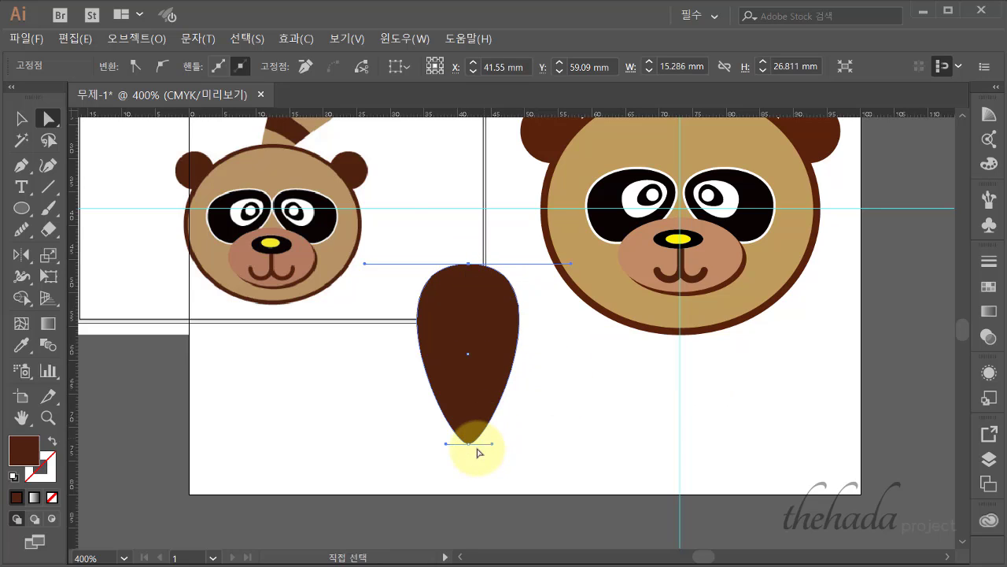
- Select the teardrop path and its top anchor point
scroll(469, 443, up, 3)
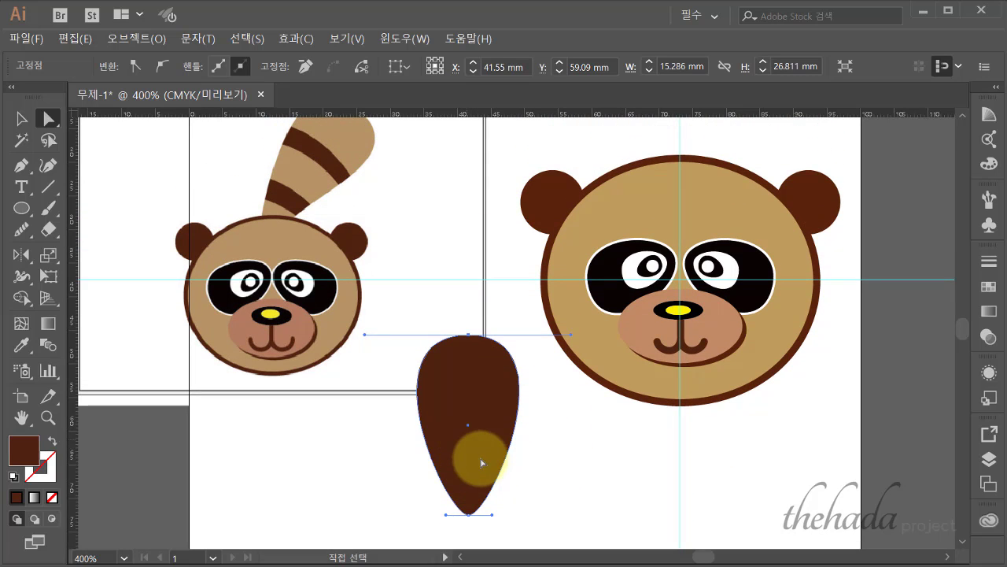
scroll(480, 472, down, 2)
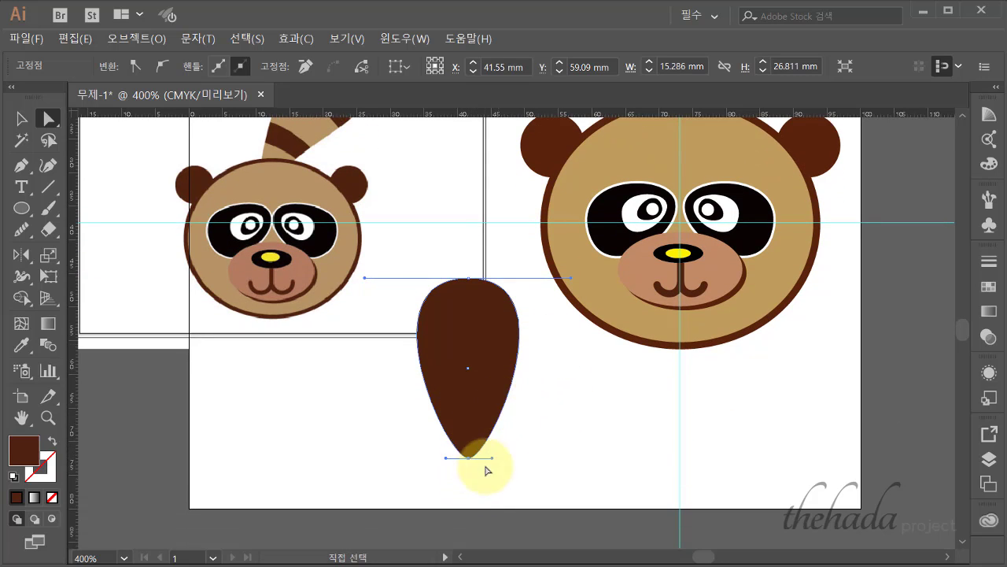
scroll(535, 457, up, 3)
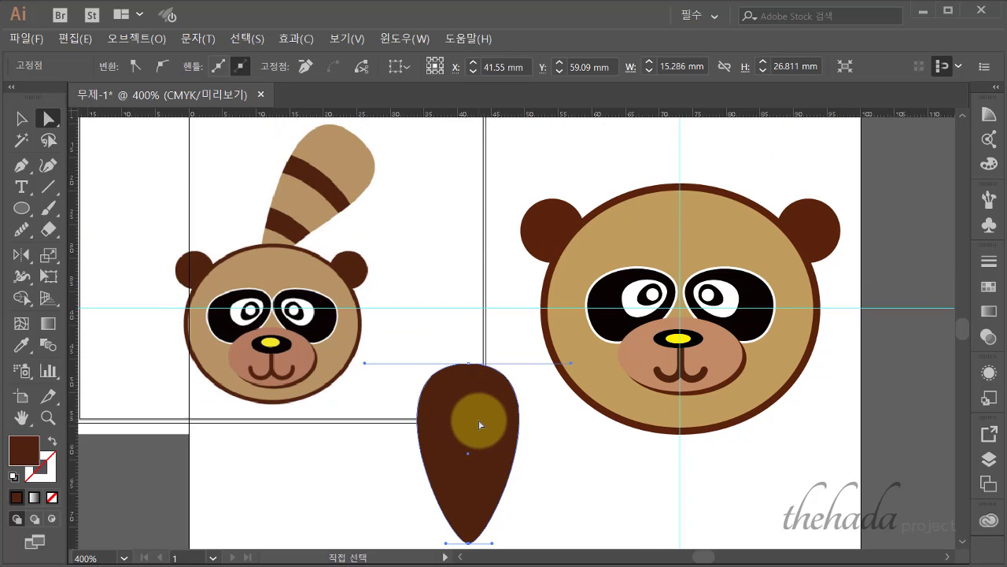
click(515, 447)
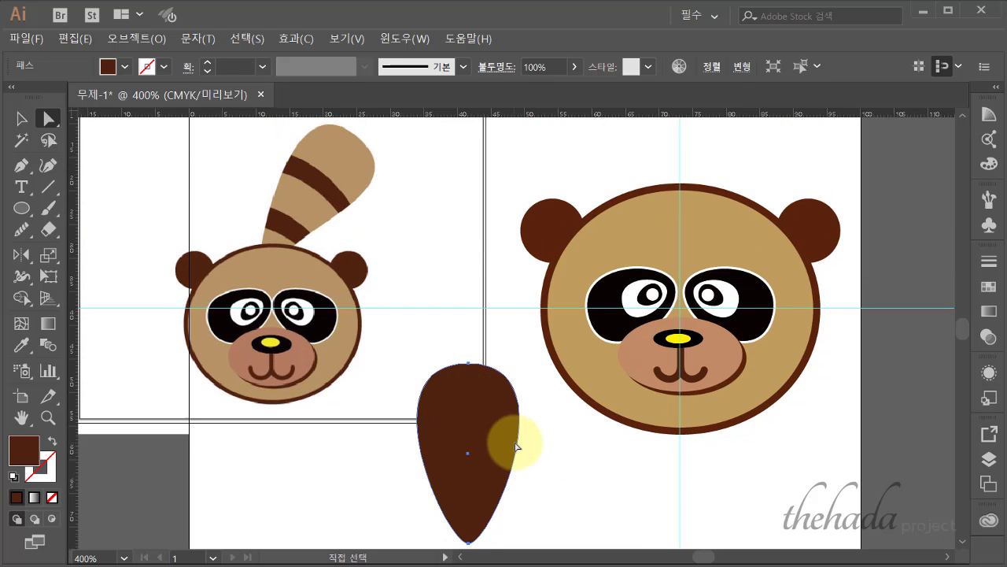
click(469, 366)
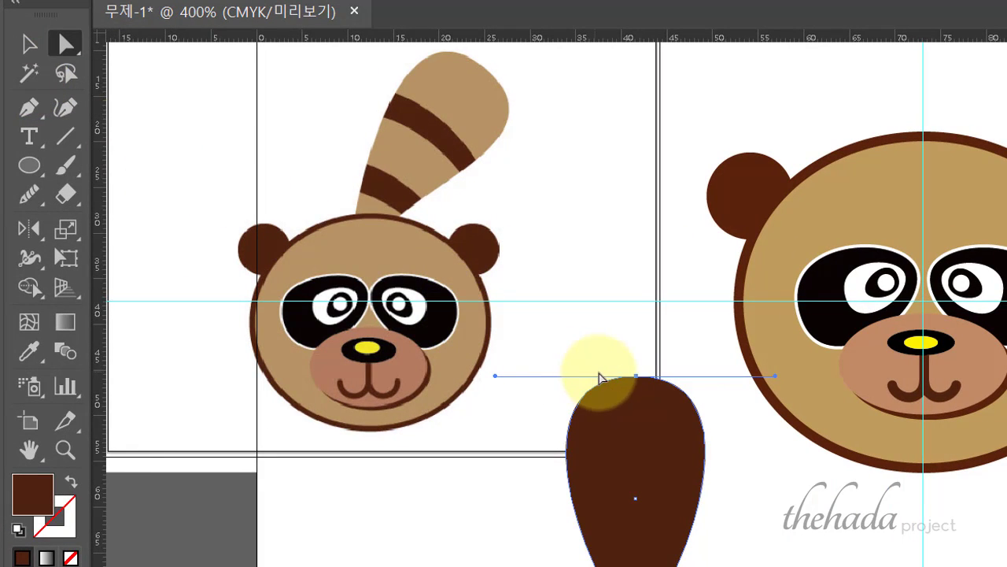
- Try lowering the top anchor, undo it, and pull a curve handle from the top anchor instead
drag(639, 380, 637, 391)
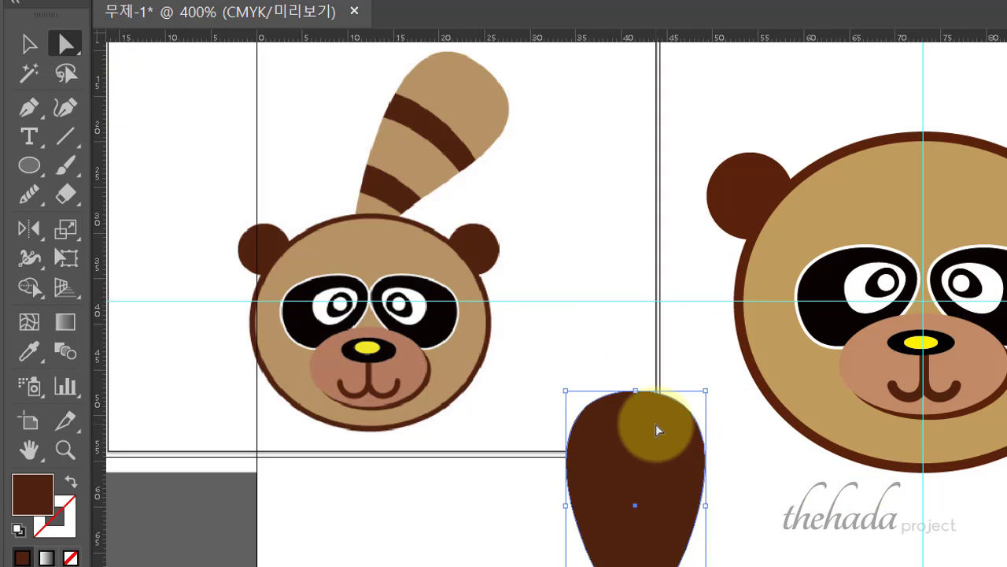
key(ctrl+z)
click(28, 107)
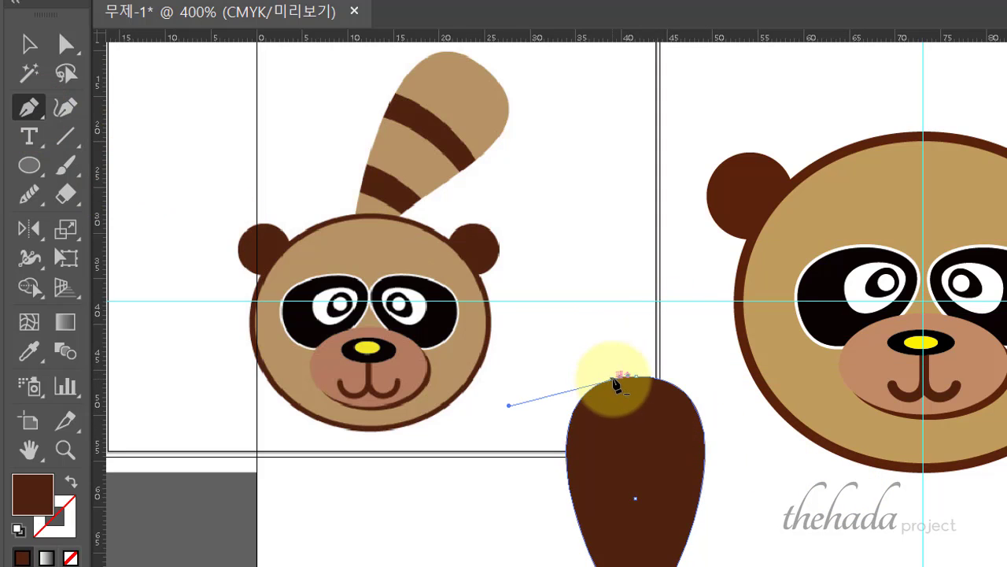
drag(656, 378, 832, 416)
key(ctrl+plus)
key(ctrl+plus)
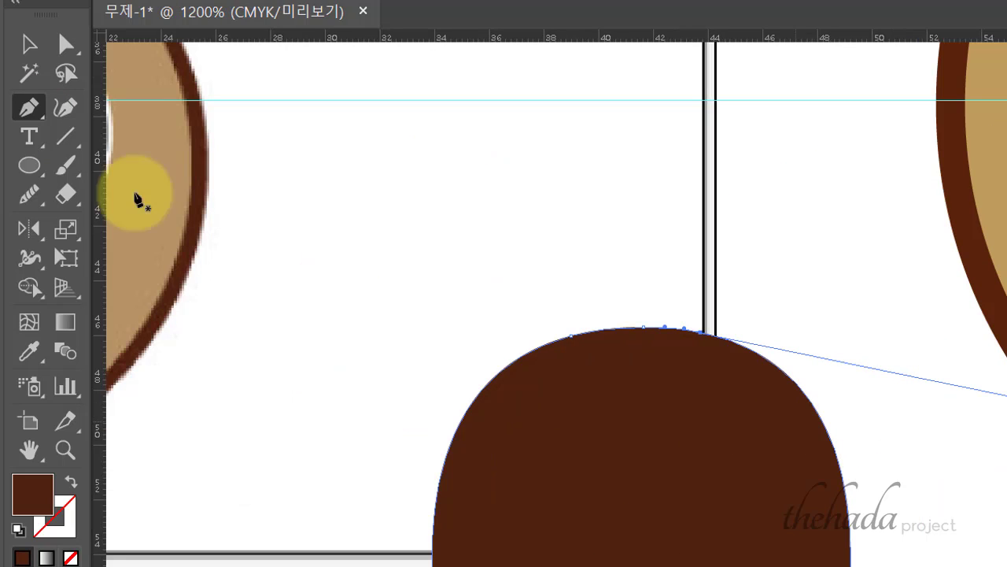
click(29, 44)
click(661, 377)
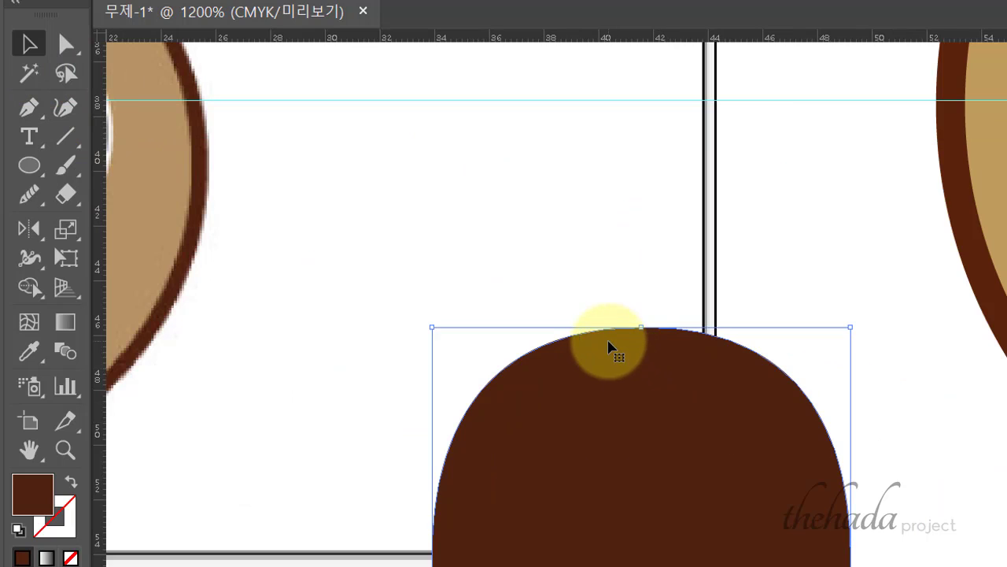
- Lengthen the top-right handle, raise the top-left handle, and lower the top anchor to flatten the top
click(66, 45)
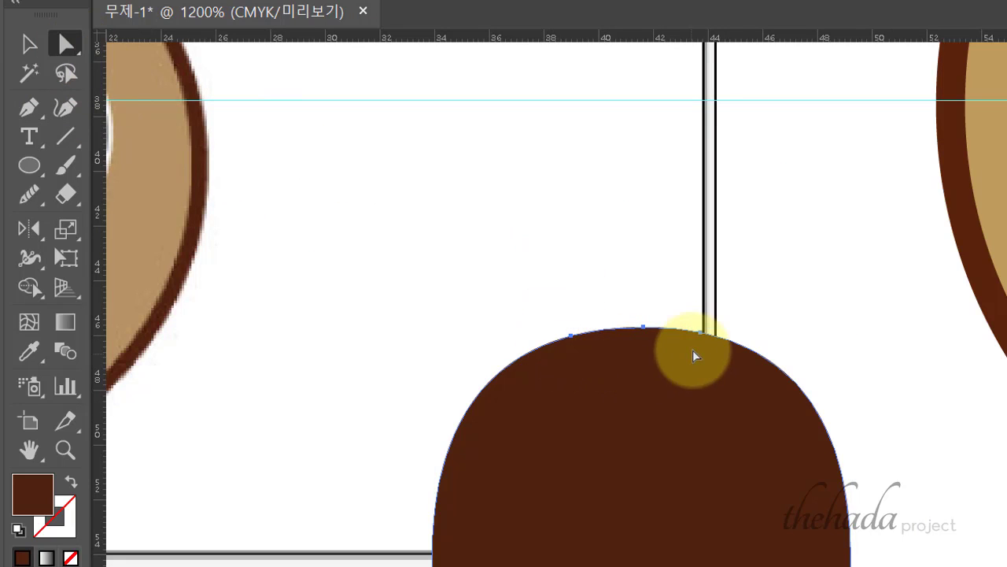
drag(706, 340, 1006, 349)
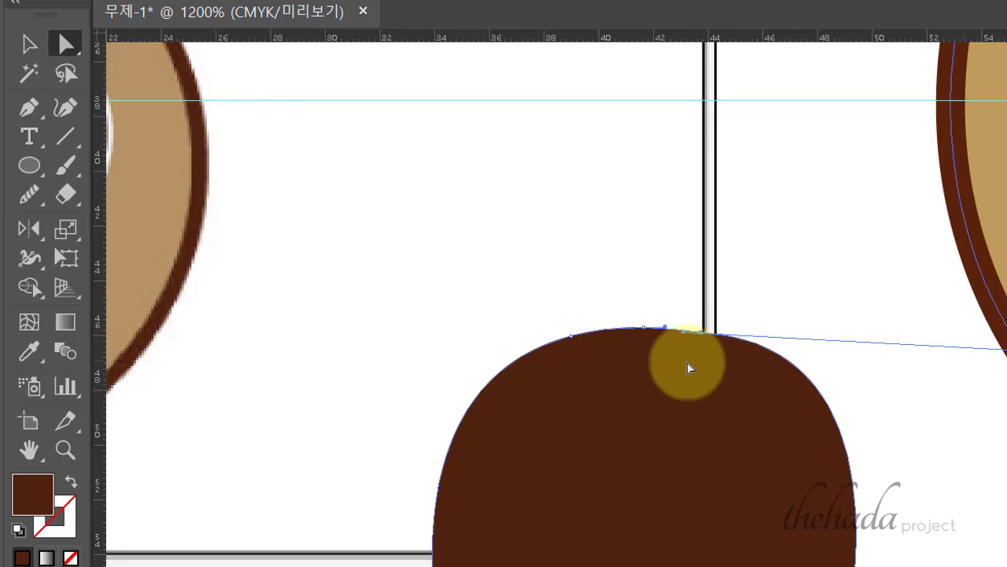
click(574, 338)
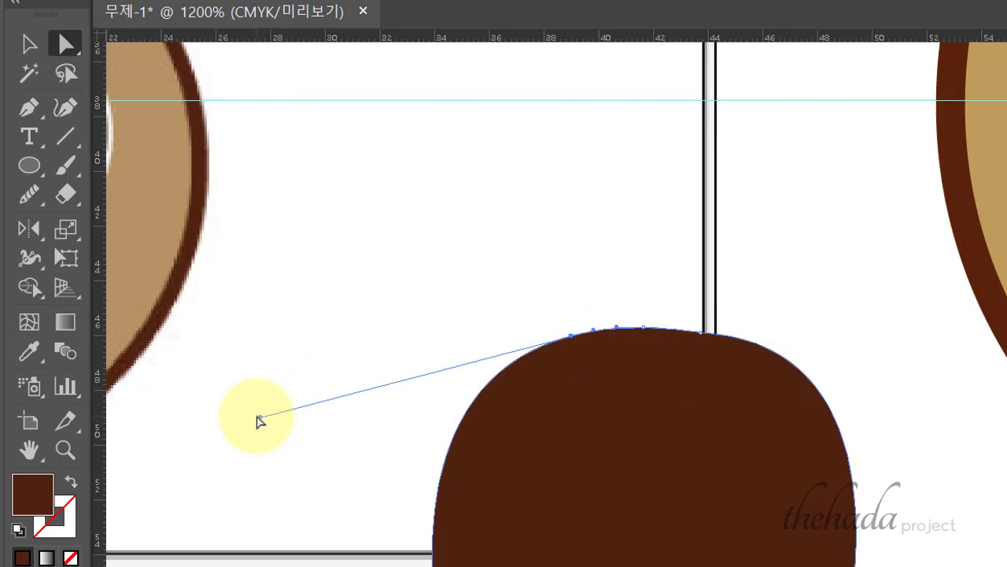
drag(258, 416, 253, 369)
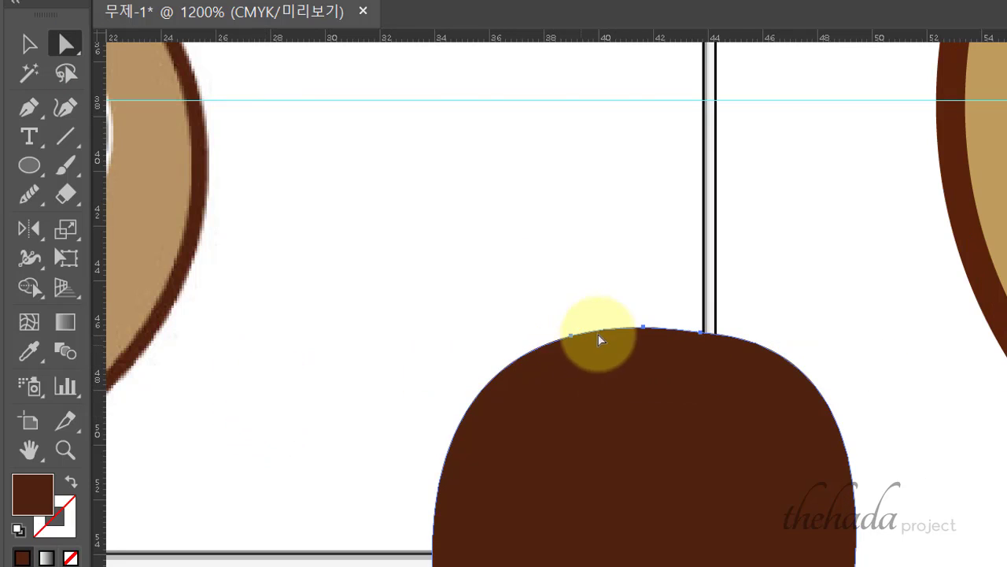
click(573, 336)
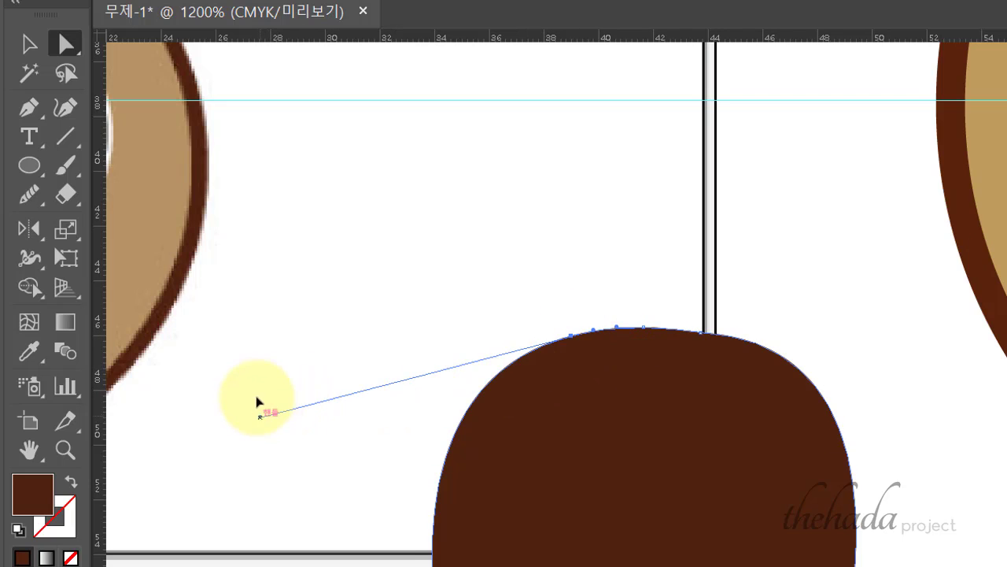
drag(257, 399, 238, 350)
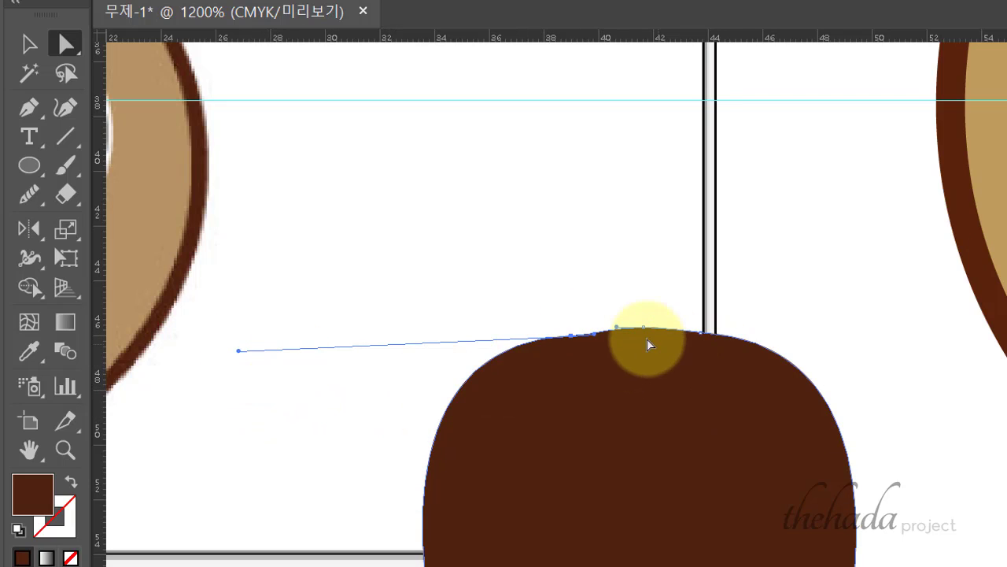
drag(643, 329, 644, 332)
click(898, 366)
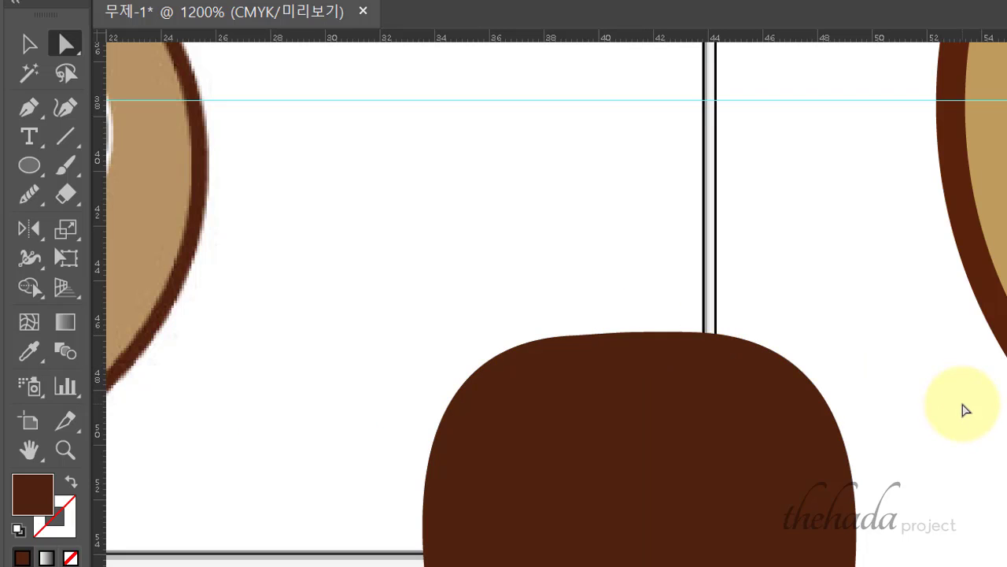
key(ctrl+minus)
key(ctrl+minus)
key(ctrl+minus)
key(ctrl+minus)
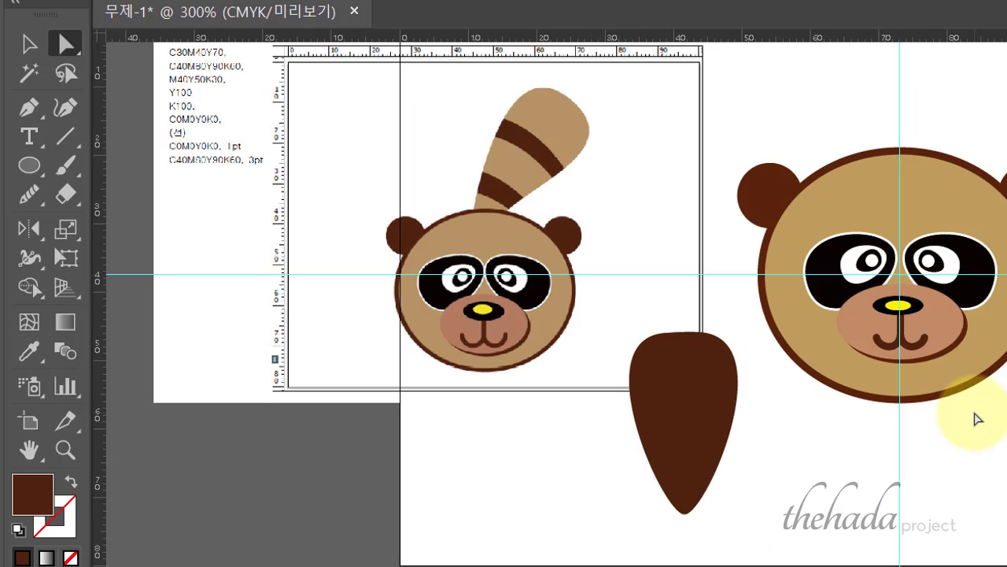
- Zoom out to see the raccoon and tail, and make the tail slightly narrower
key(ctrl+equal)
scroll(799, 470, up, 1)
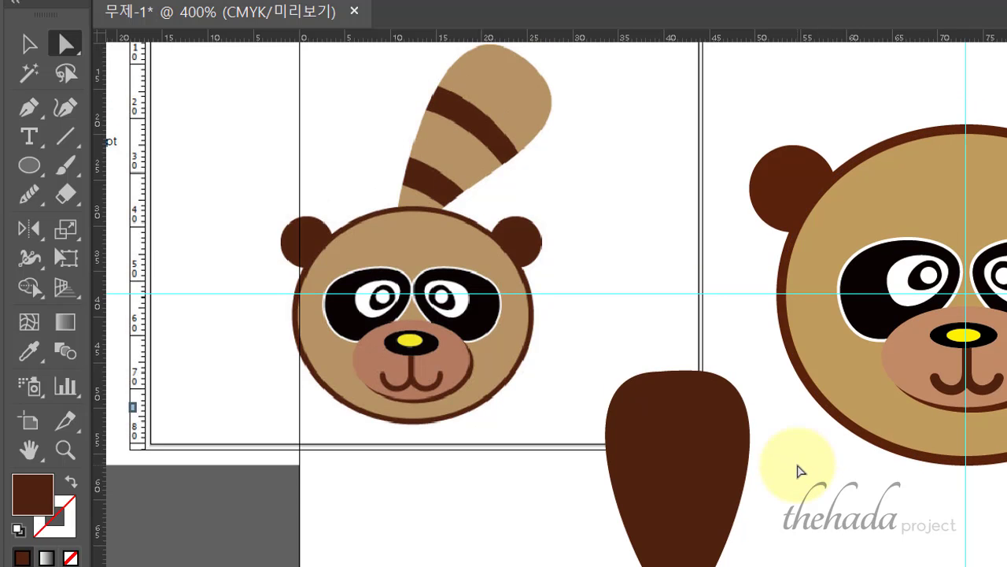
scroll(795, 474, down, 2)
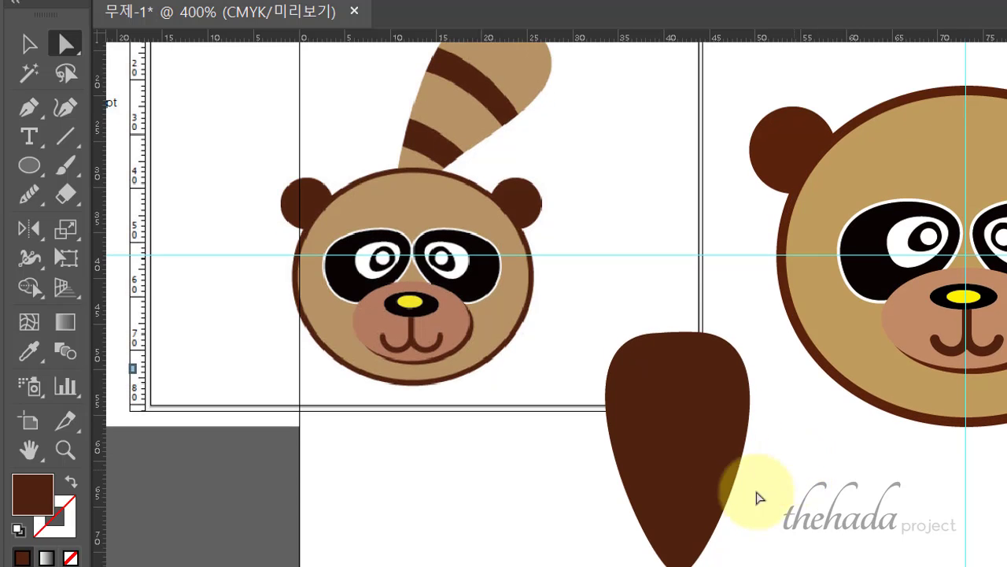
click(29, 44)
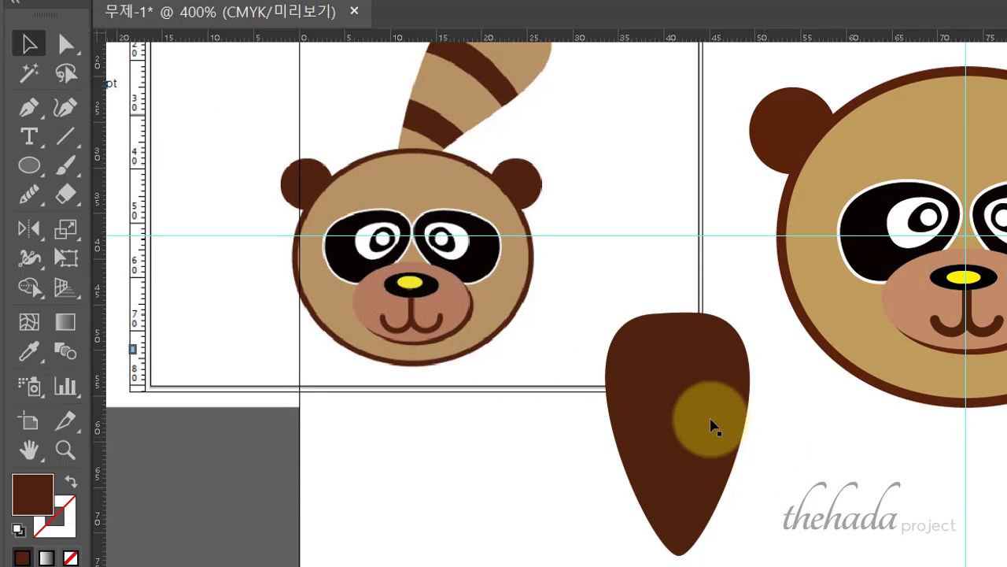
click(712, 425)
mouse_move(750, 435)
mouse_down()
mouse_move(742, 422)
mouse_move(771, 479)
mouse_move(753, 423)
mouse_up()
click(776, 449)
click(703, 373)
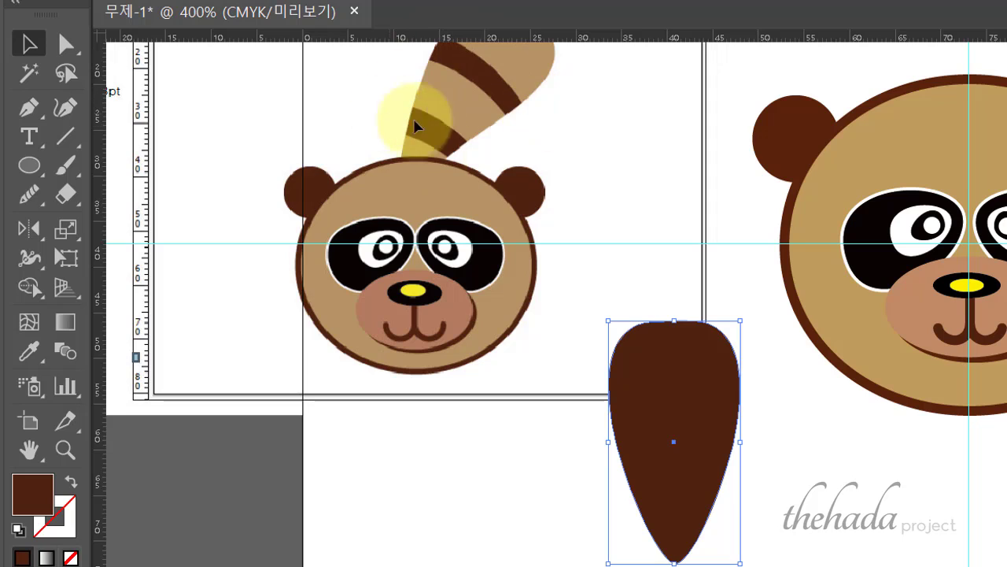
- Draw two curved stripe lines across the tail with a brown stroke
click(29, 107)
click(573, 410)
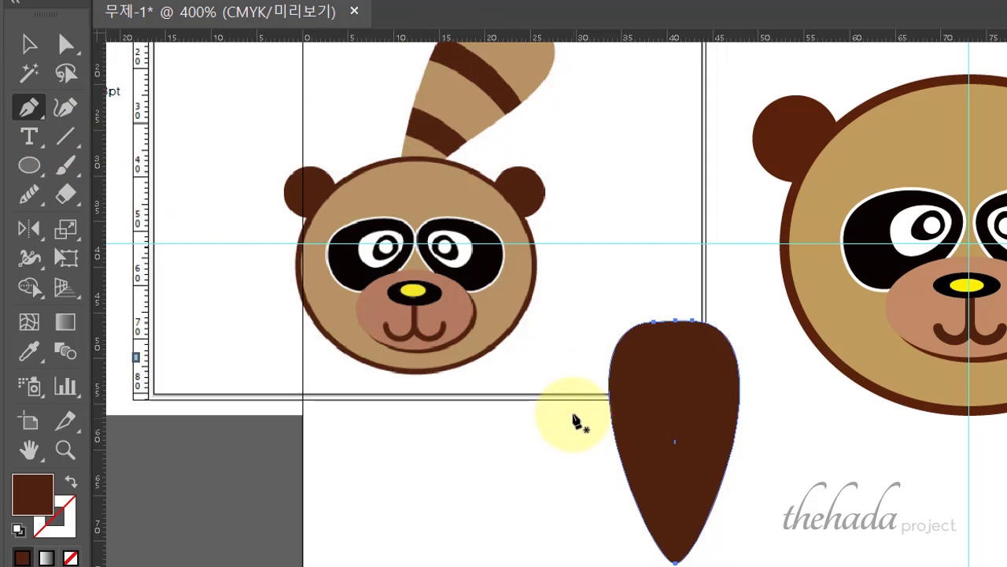
drag(759, 410, 832, 449)
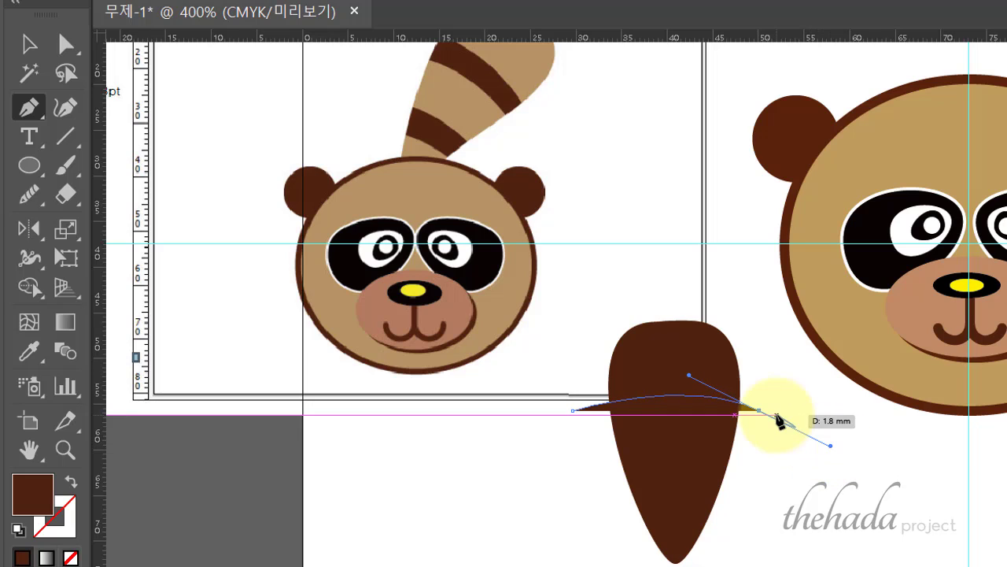
click(71, 481)
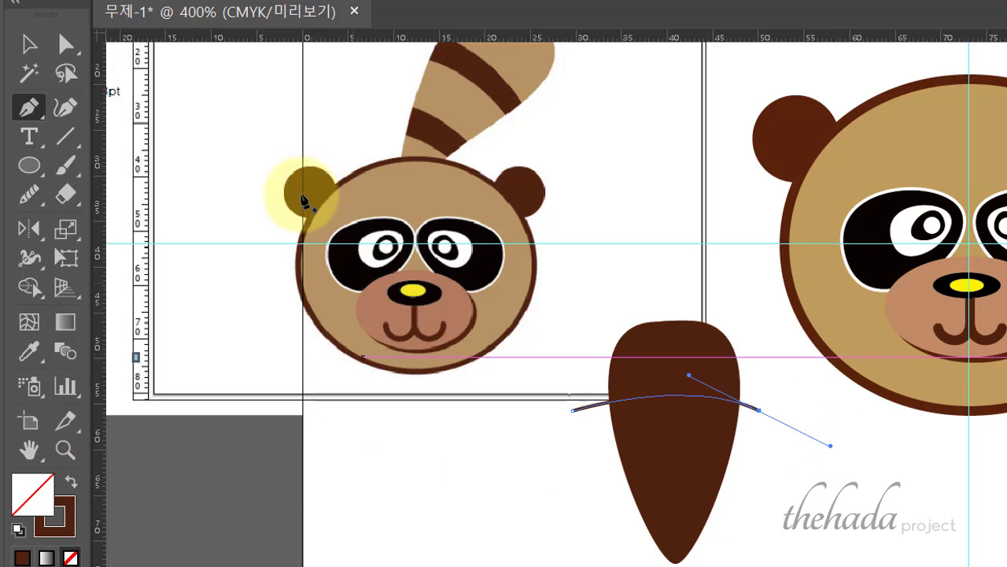
click(29, 44)
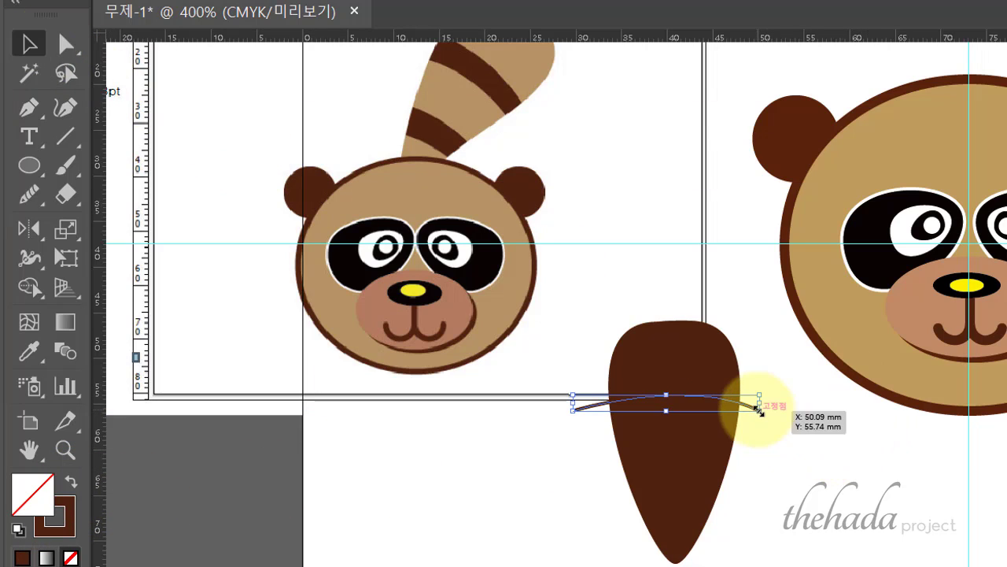
click(30, 106)
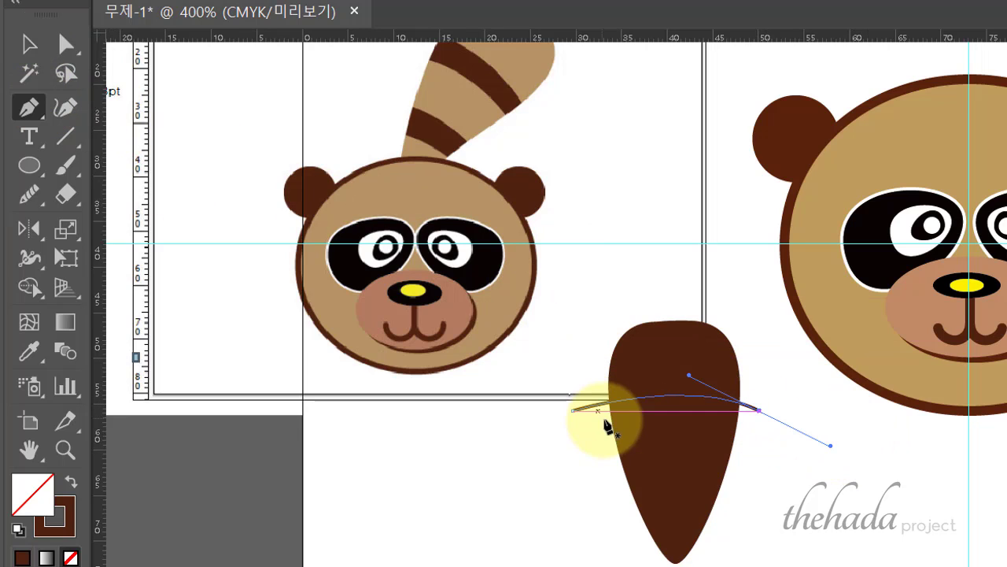
click(584, 434)
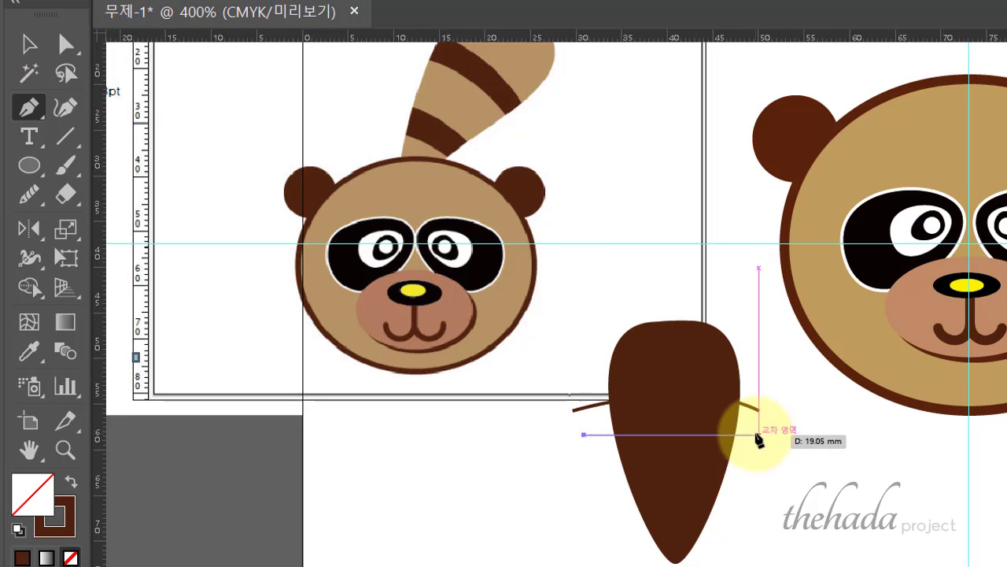
drag(752, 434, 826, 466)
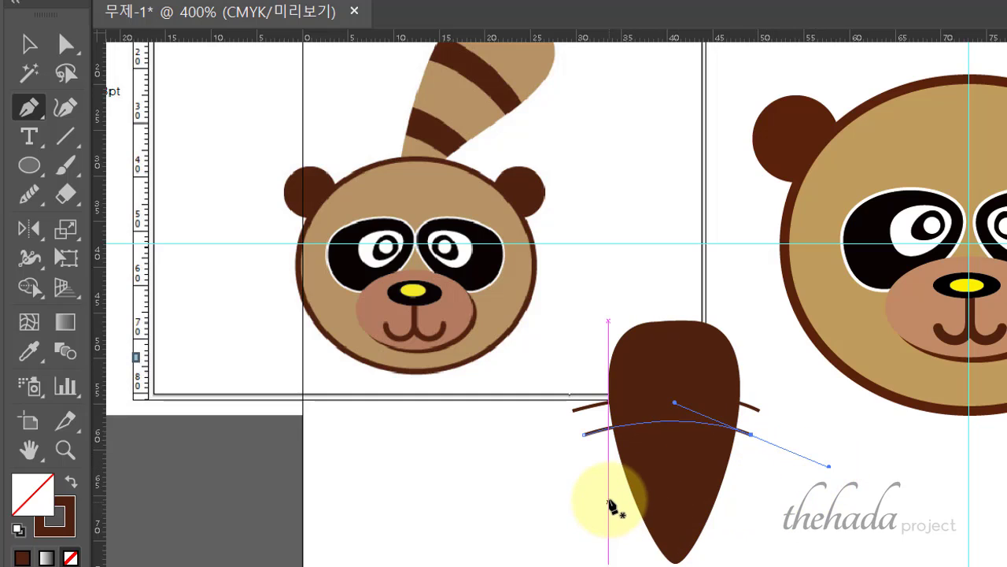
- Draw two more curved stripe lines lower on the tail, near the tip
click(610, 495)
mouse_move(735, 488)
mouse_down()
mouse_move(761, 502)
mouse_move(730, 471)
mouse_up()
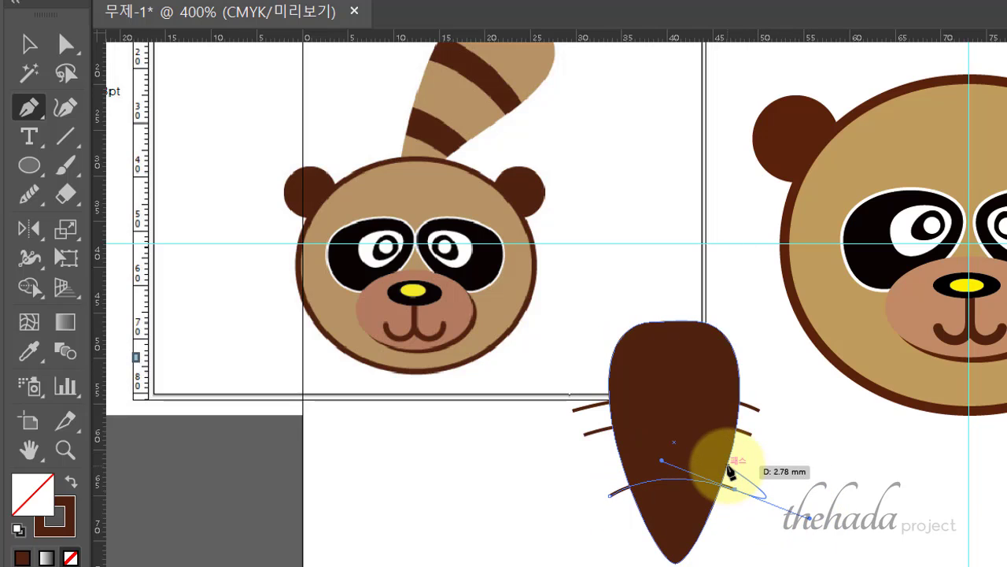
key(ctrl+z)
click(623, 522)
drag(728, 521, 770, 544)
- Duplicate the bottom stripe line slightly higher, then select the tail with all stripe lines
click(29, 44)
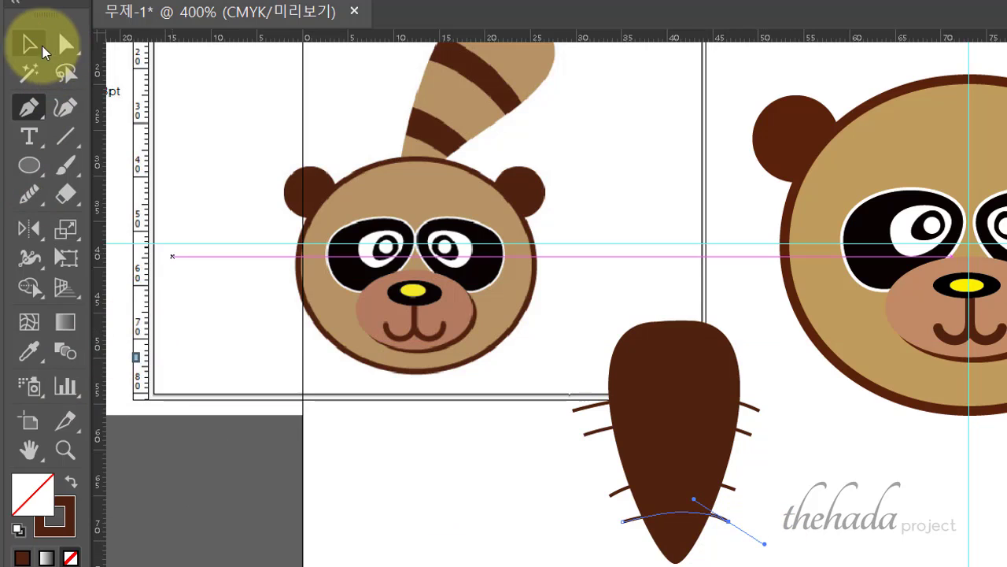
drag(729, 518, 734, 489)
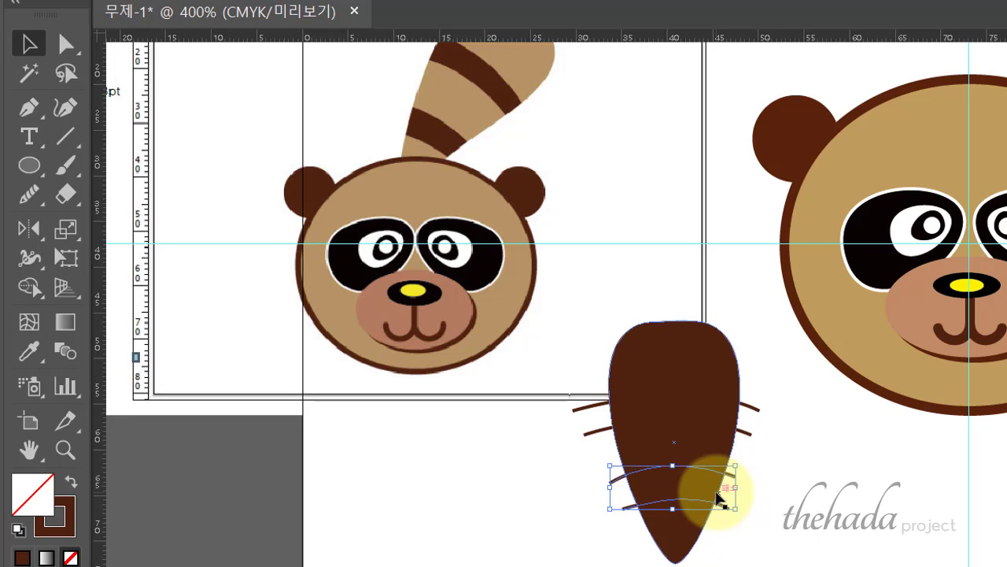
click(834, 437)
drag(790, 564, 642, 398)
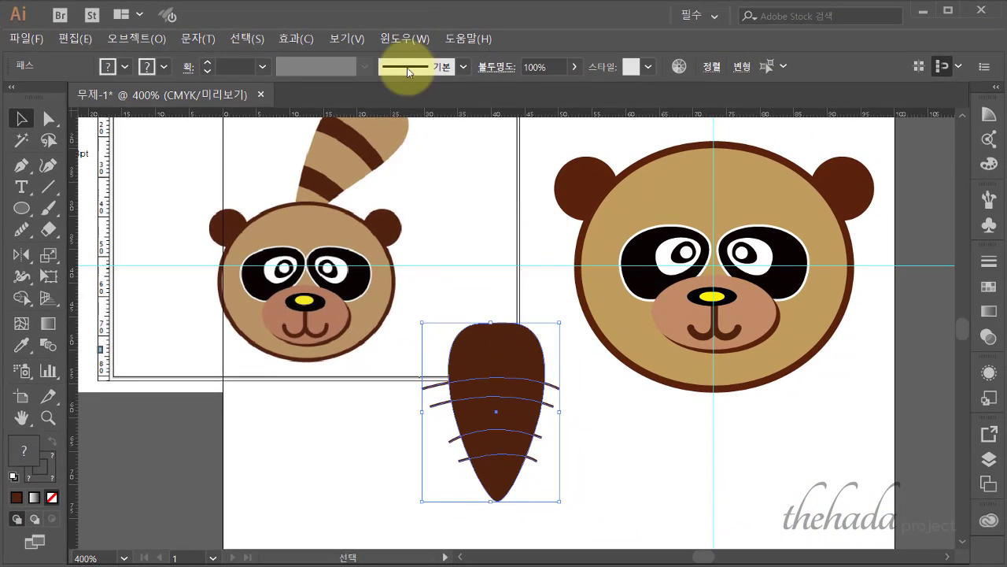
- Divide the tail along the stripe lines using Pathfinder's Divide
click(415, 37)
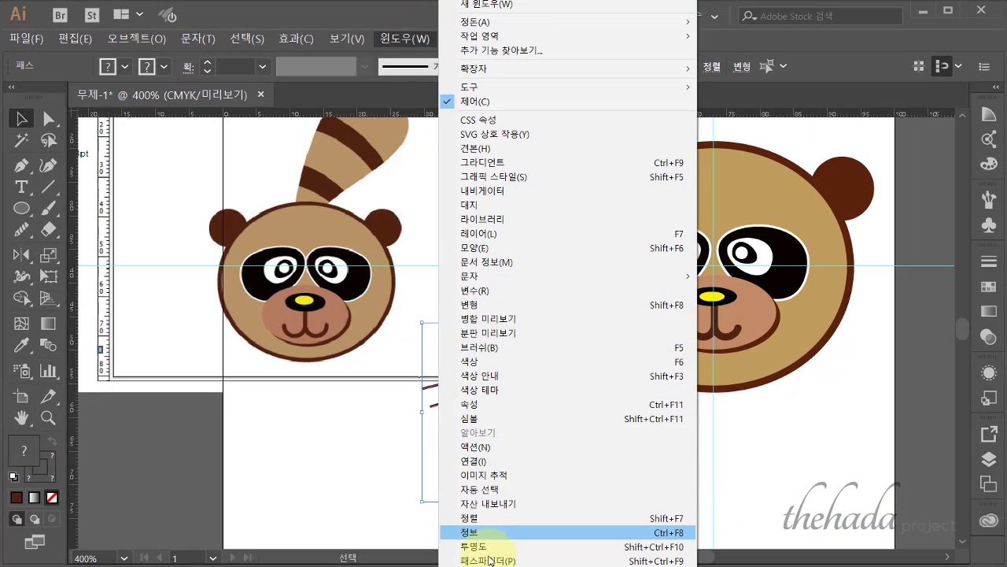
click(486, 560)
drag(238, 442, 702, 399)
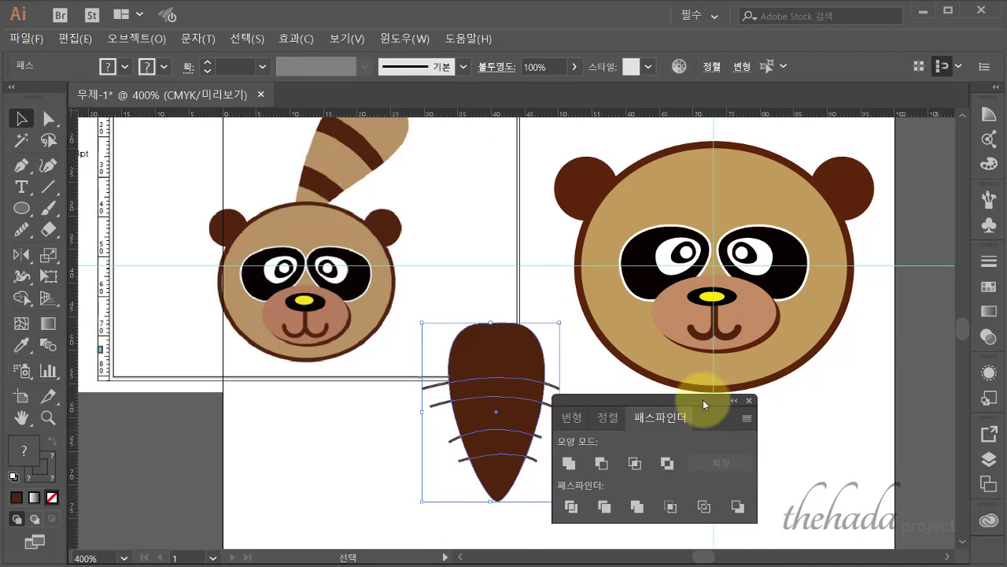
click(574, 510)
drag(605, 407, 648, 403)
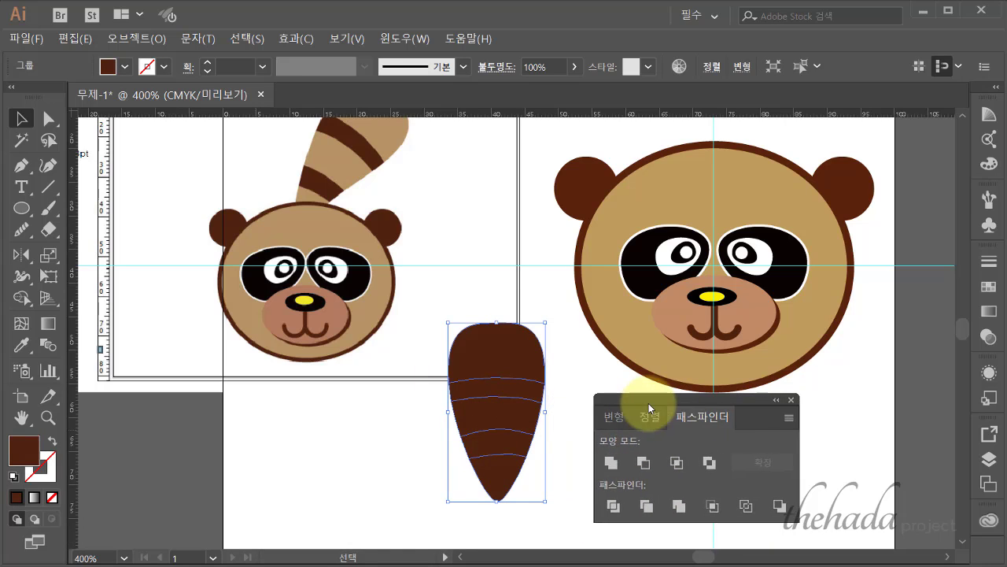
- Ungroup the divided tail and check the individual bands
right_click(526, 403)
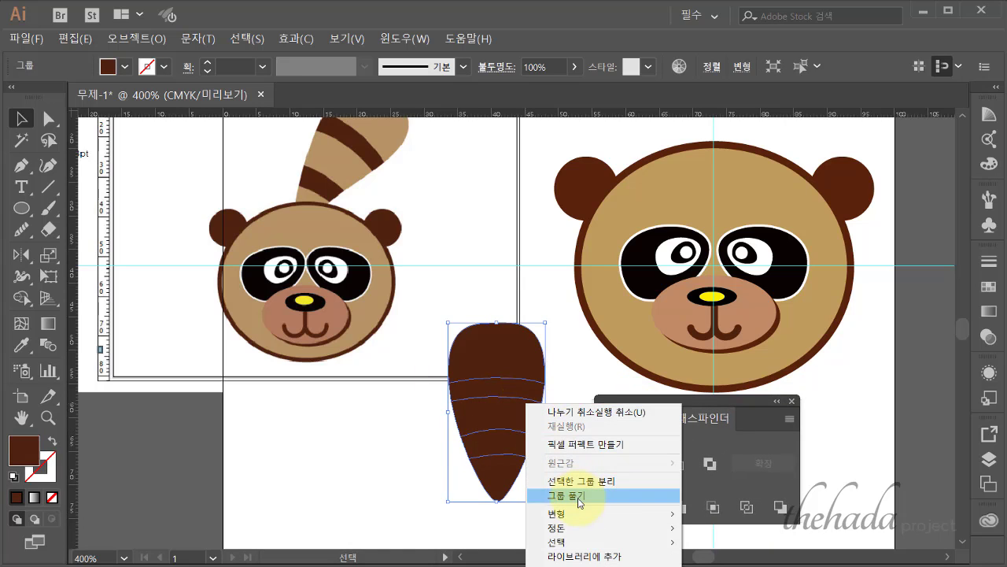
click(578, 502)
click(412, 459)
click(524, 387)
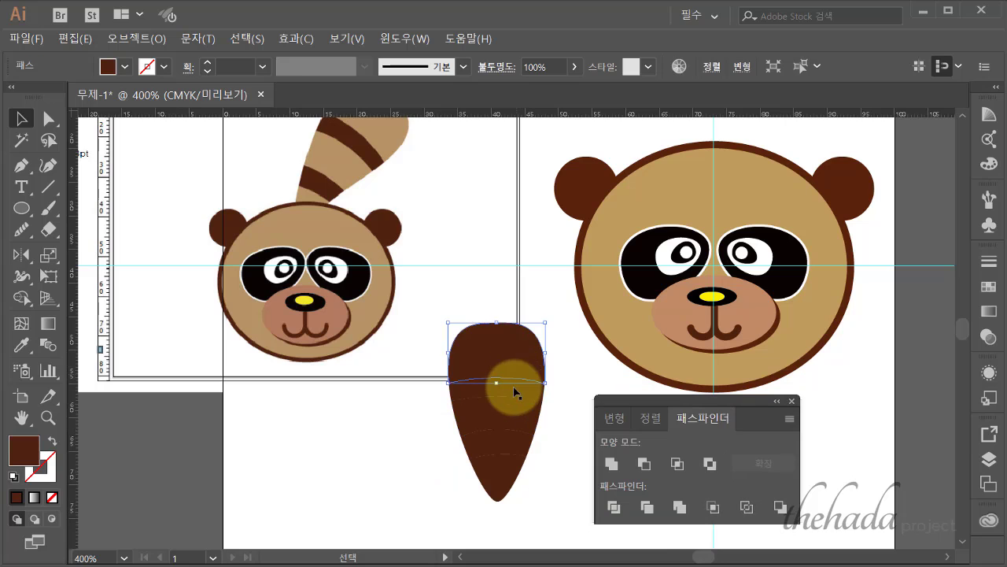
click(511, 409)
click(503, 440)
click(495, 456)
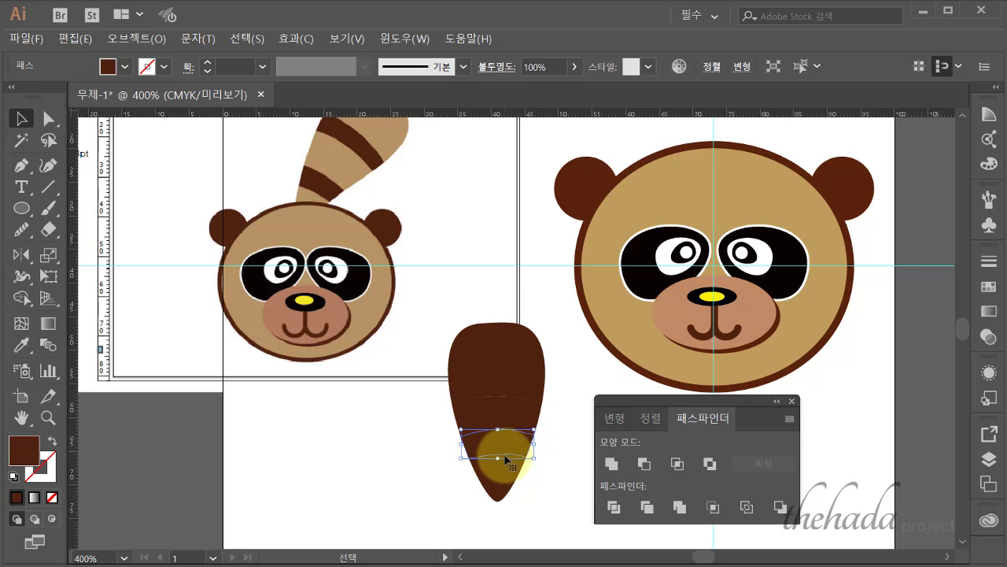
click(540, 488)
- Colour the tail's top piece with the face's tan colour and remove its outline
click(518, 360)
scroll(118, 315, up, 1)
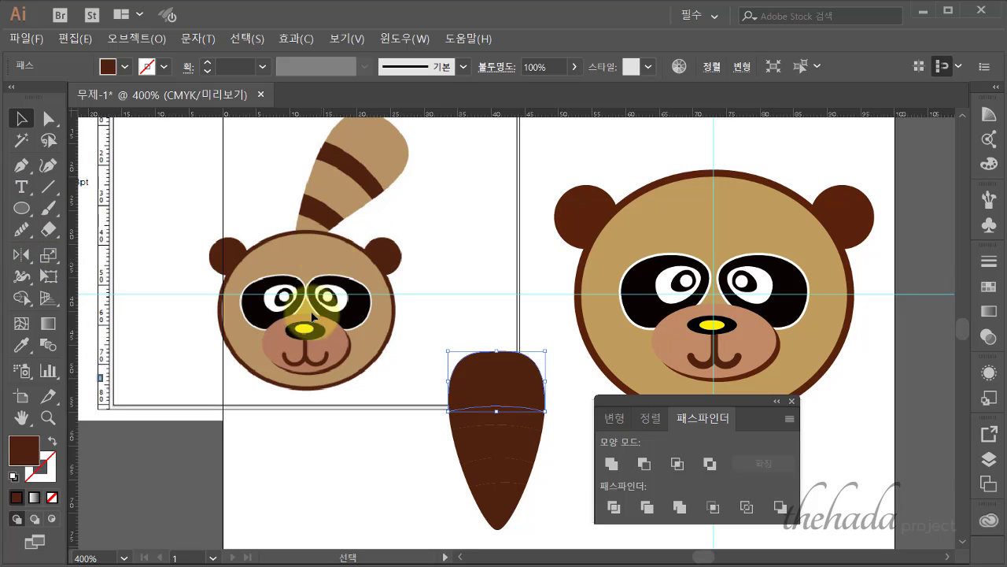
click(21, 345)
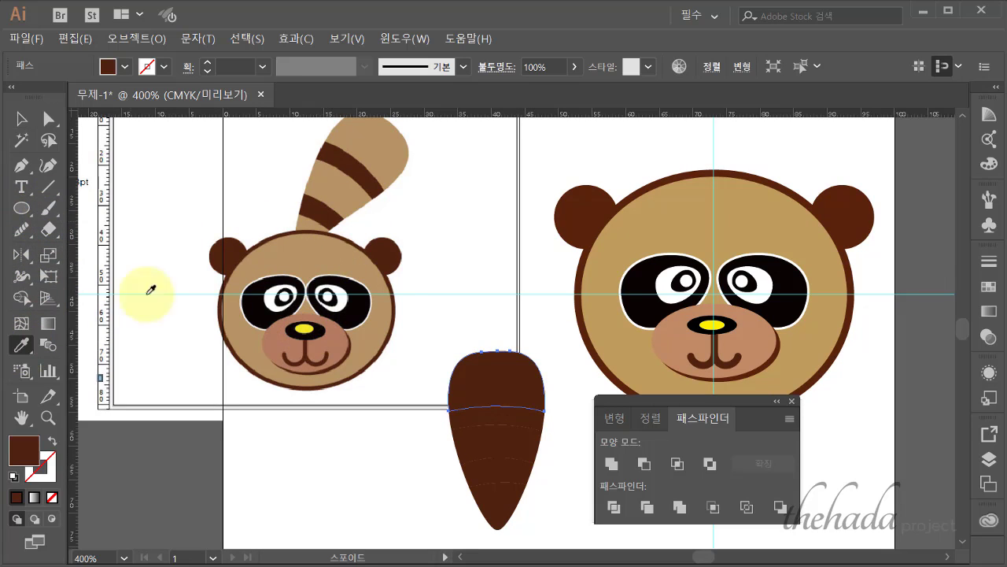
click(657, 229)
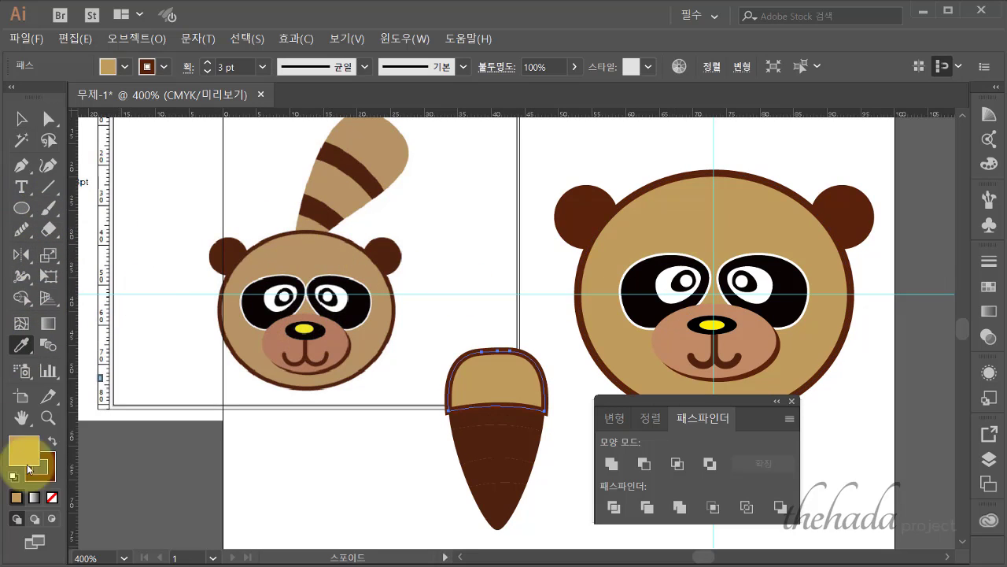
click(51, 497)
click(22, 118)
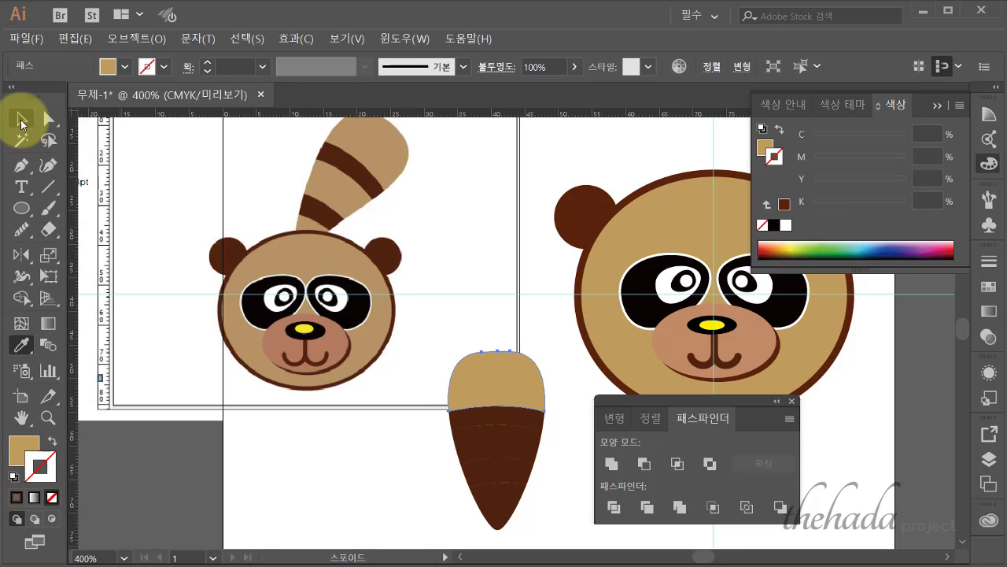
- Make a middle band and the tail tip tan with the Eyedropper
click(520, 450)
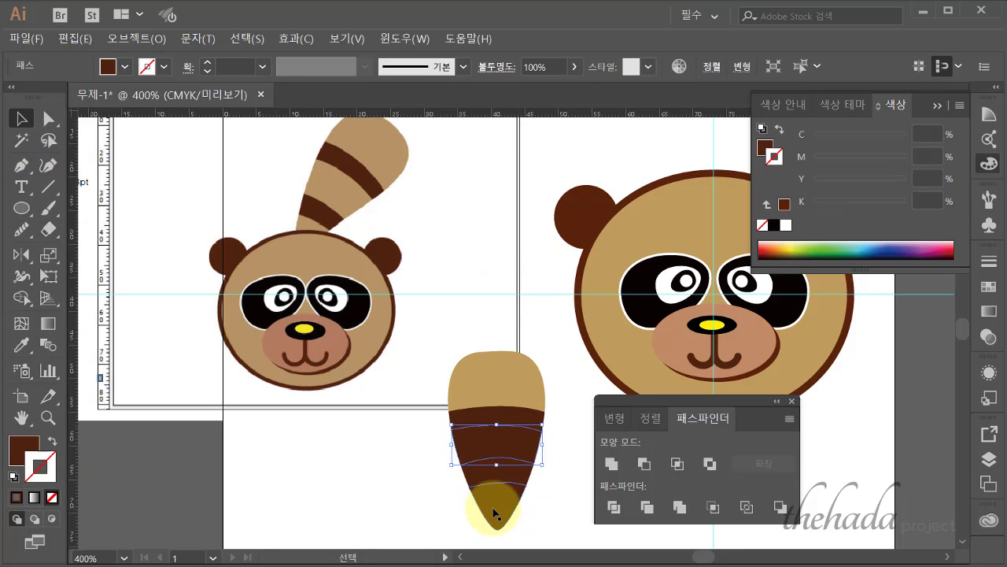
shift+click(499, 446)
click(21, 345)
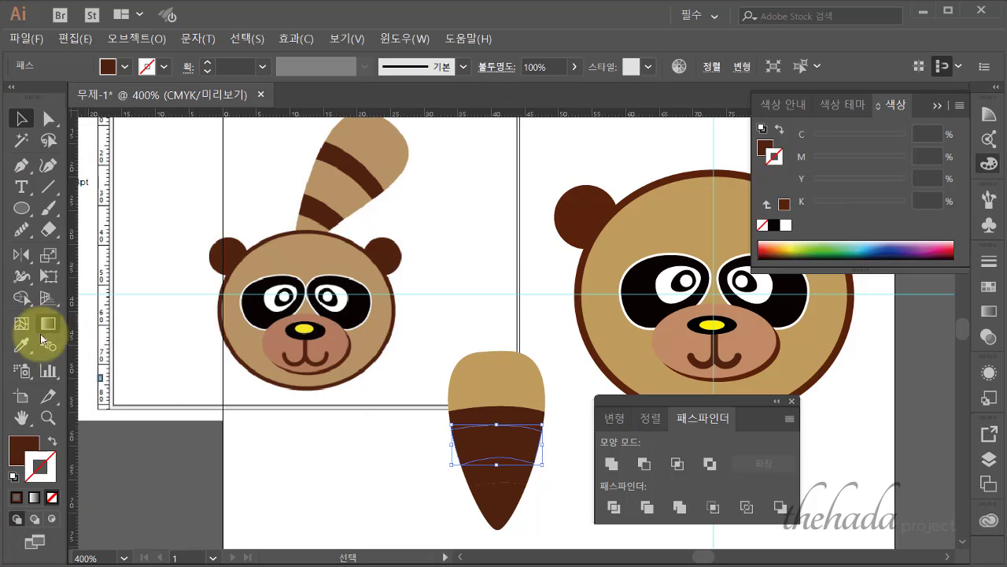
click(526, 375)
click(22, 118)
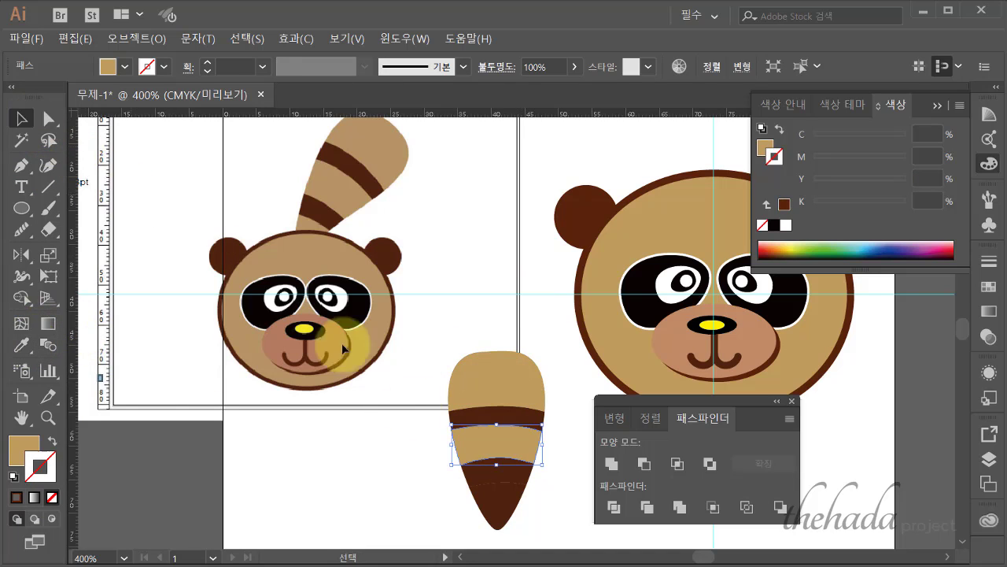
click(21, 344)
click(510, 440)
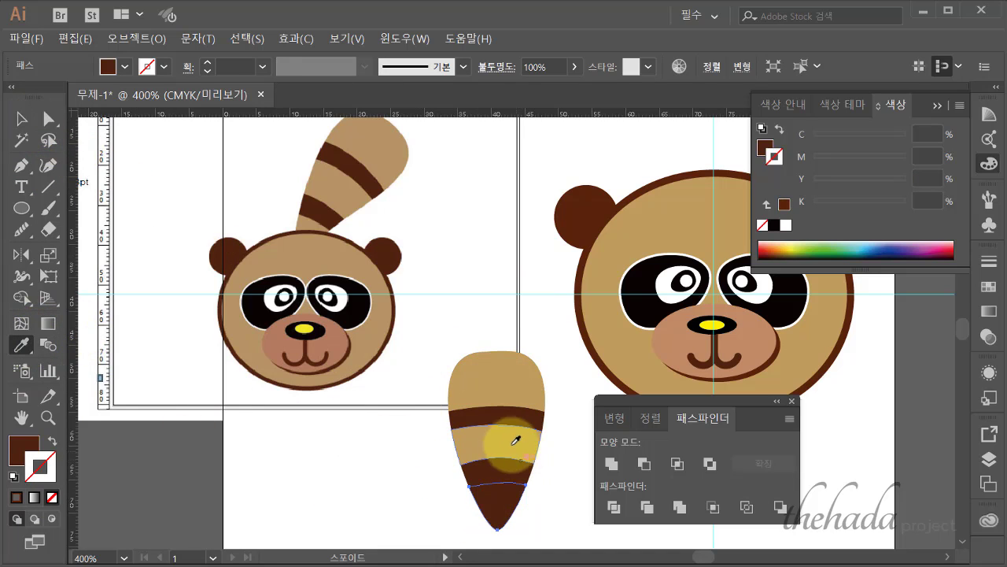
click(28, 116)
click(528, 299)
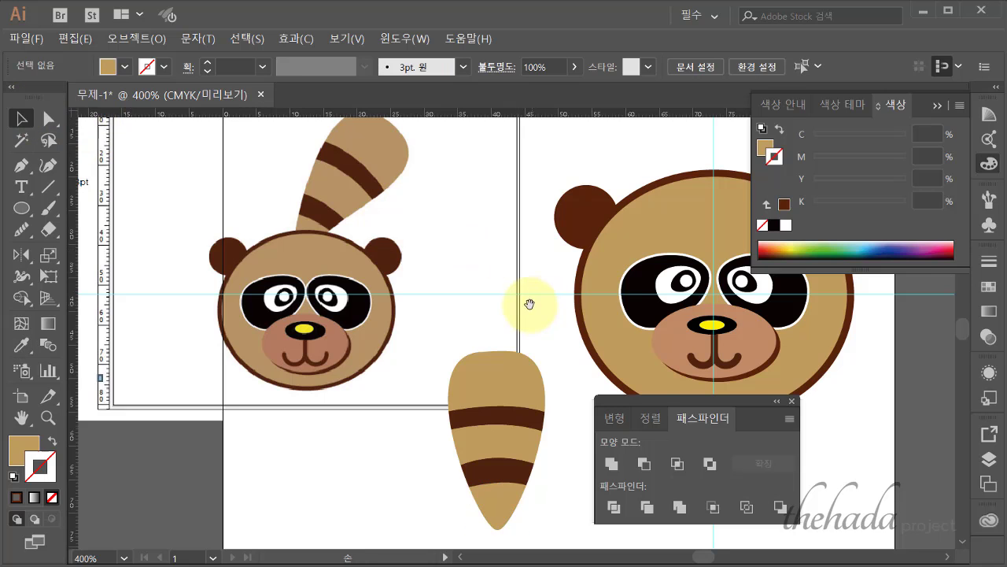
drag(528, 299, 375, 309)
- Group the tail pieces, place the tail above the head, and tilt it about 25° clockwise
click(338, 383)
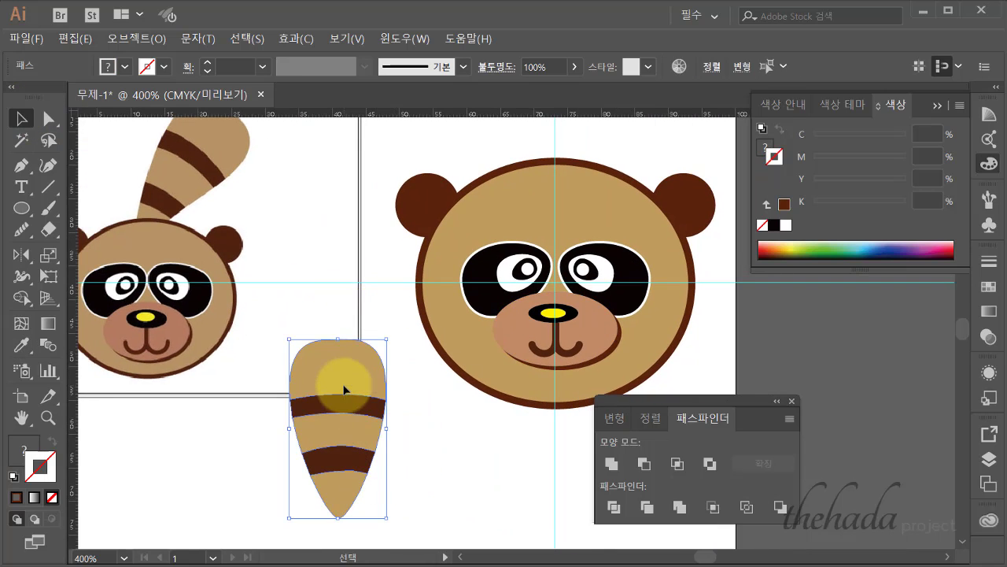
right_click(343, 384)
click(374, 211)
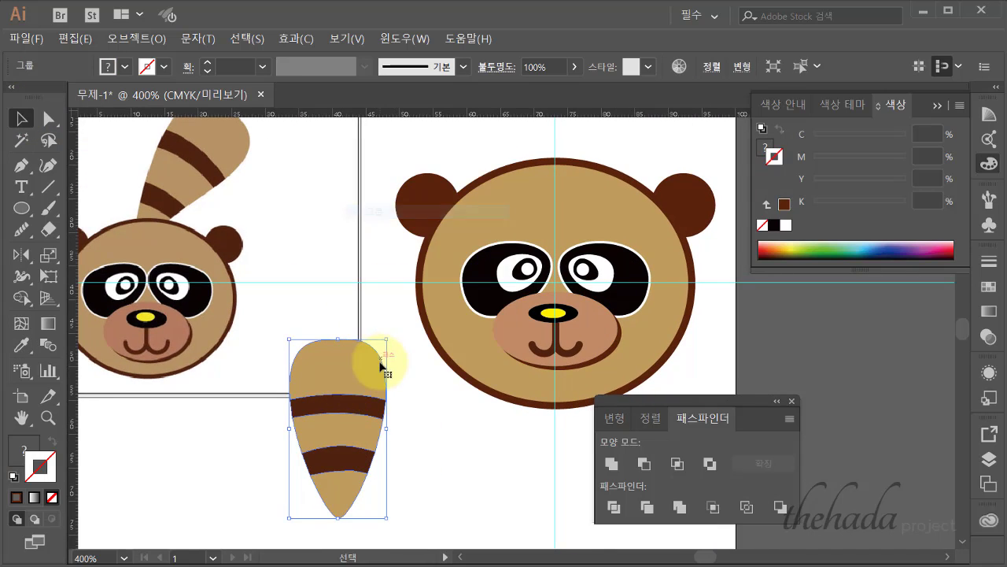
drag(383, 360, 614, 185)
drag(493, 339, 391, 499)
drag(472, 382, 457, 217)
drag(506, 168, 551, 184)
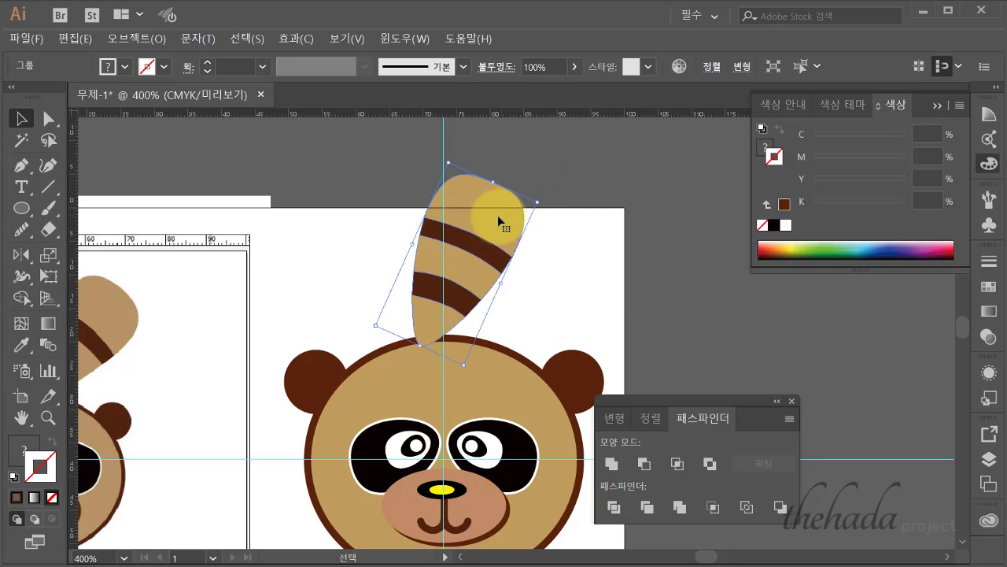
- Adjust the tail's position and send it backward behind the raccoon's head
drag(502, 227, 504, 249)
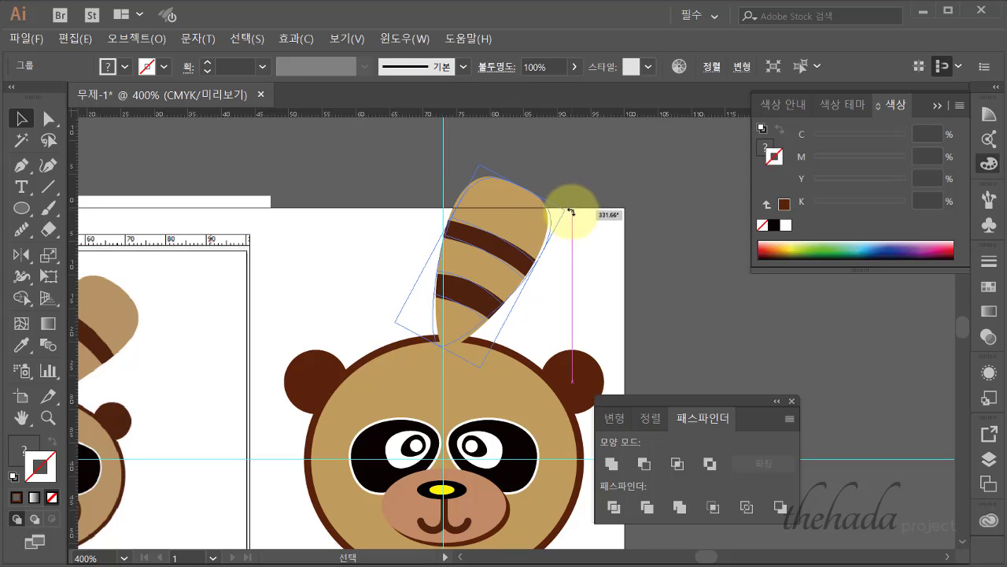
drag(510, 229, 510, 253)
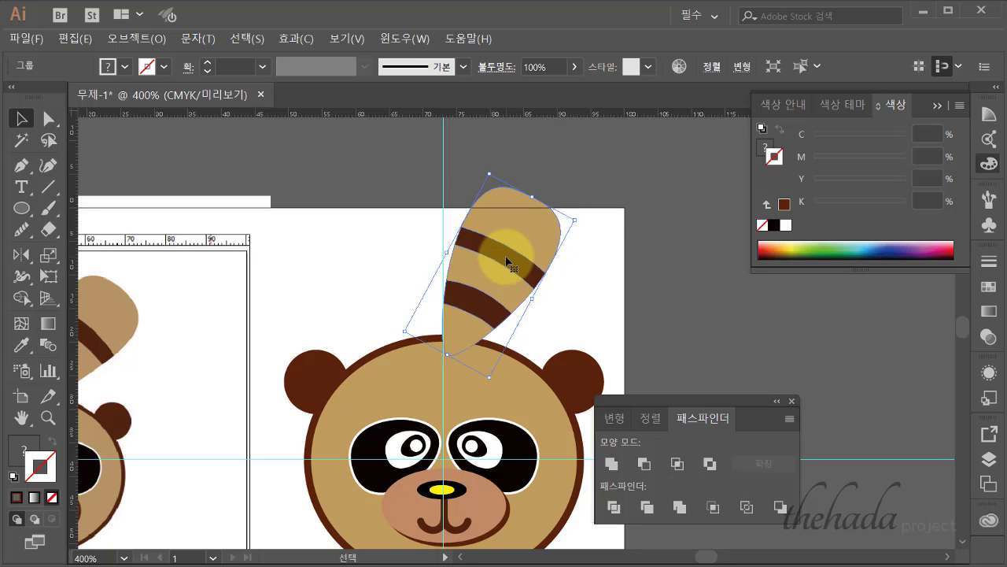
right_click(506, 257)
mouse_move(550, 385)
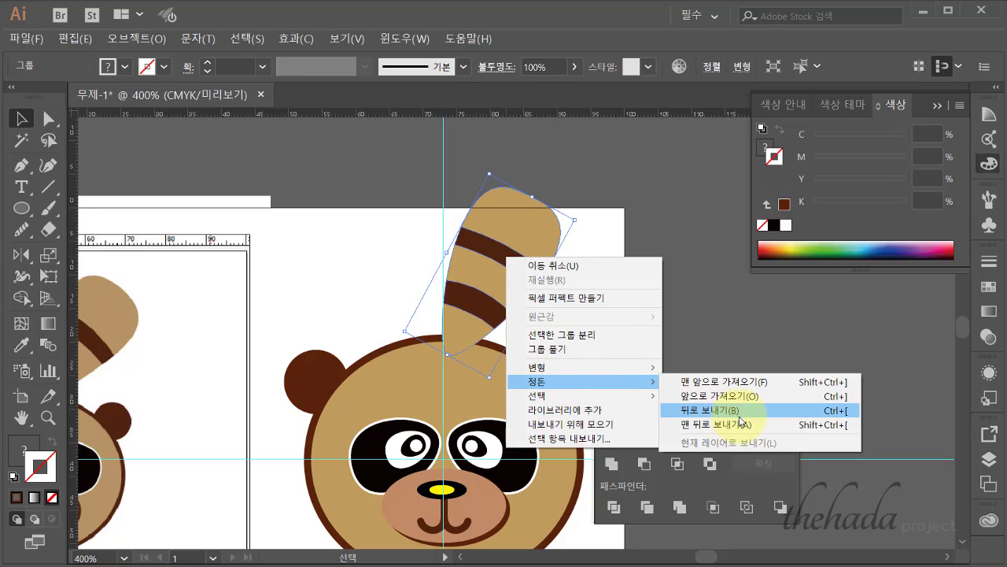
click(713, 411)
click(638, 300)
key(ctrl+minus)
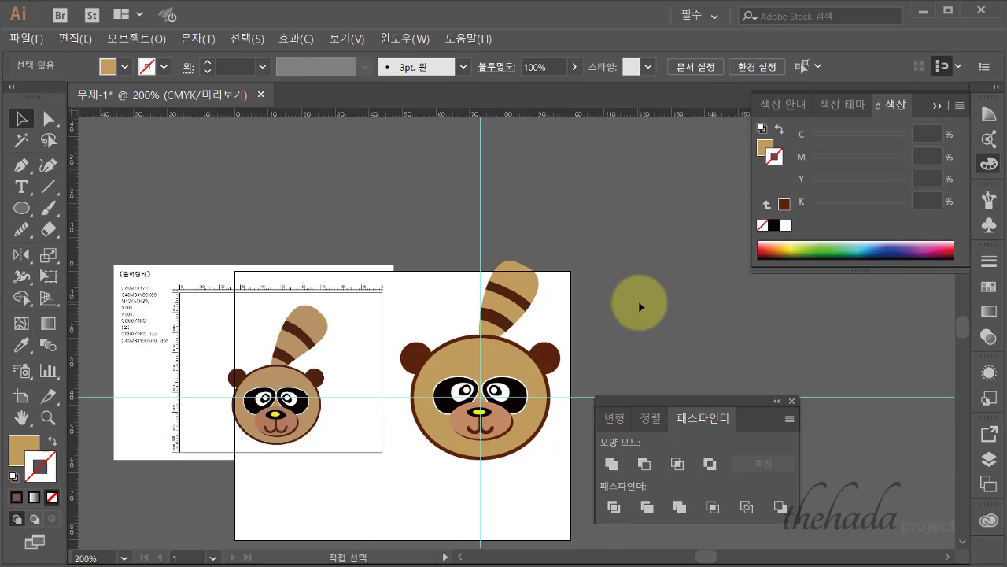
- Nudge the tail group slightly right behind the head, then deselect
click(533, 278)
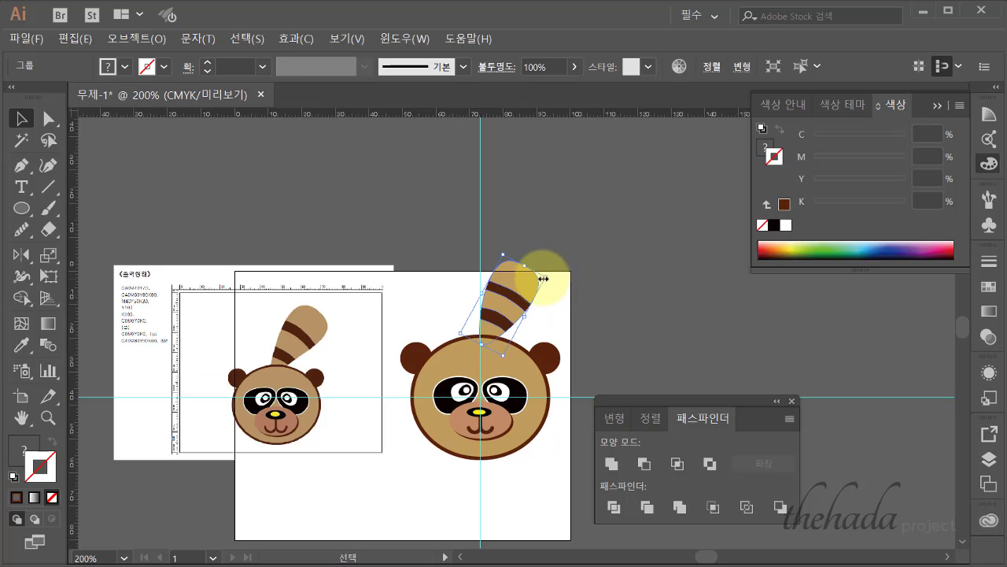
mouse_move(543, 278)
mouse_down()
mouse_move(577, 276)
mouse_move(532, 288)
mouse_move(569, 296)
mouse_move(567, 261)
mouse_move(546, 277)
mouse_up()
click(618, 274)
click(549, 282)
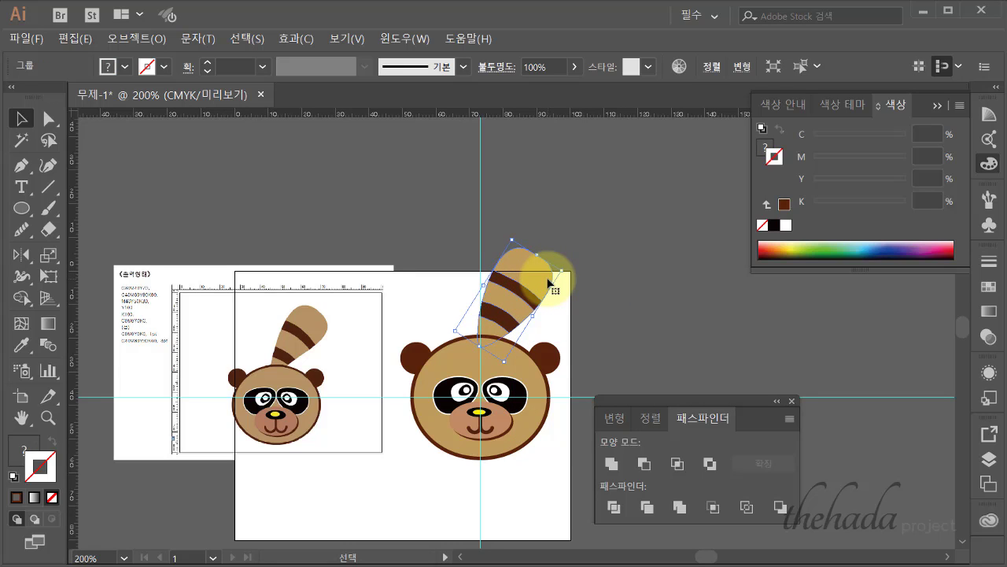
click(615, 303)
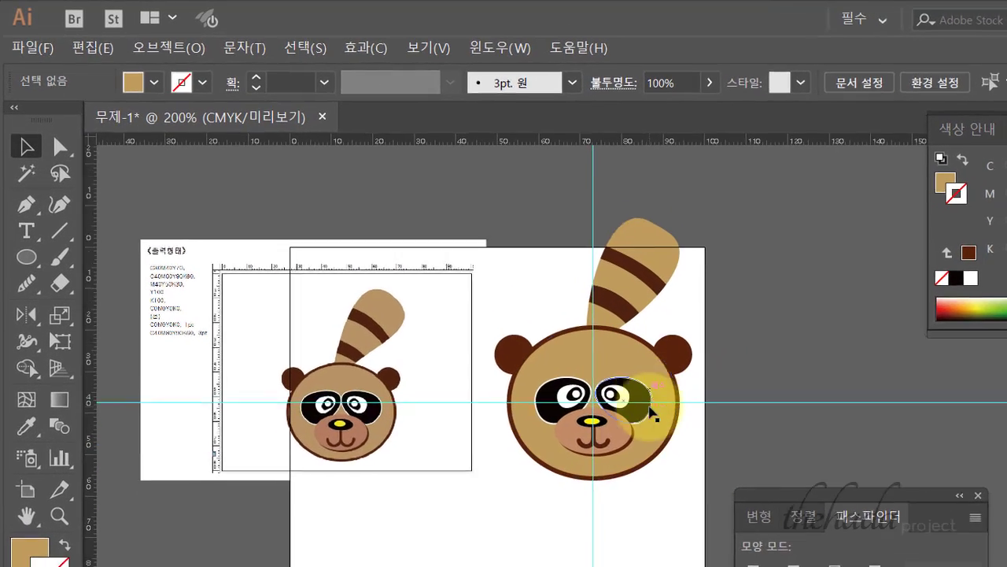
drag(491, 198, 721, 484)
click(625, 213)
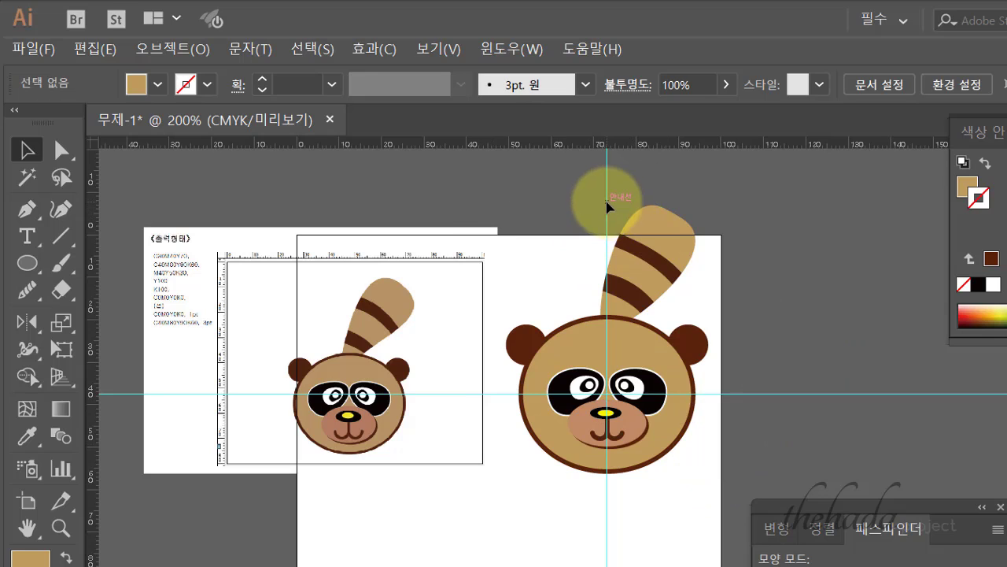
- Hide the guides, unlock all objects with Object > Unlock All, and delete the reference image
right_click(608, 207)
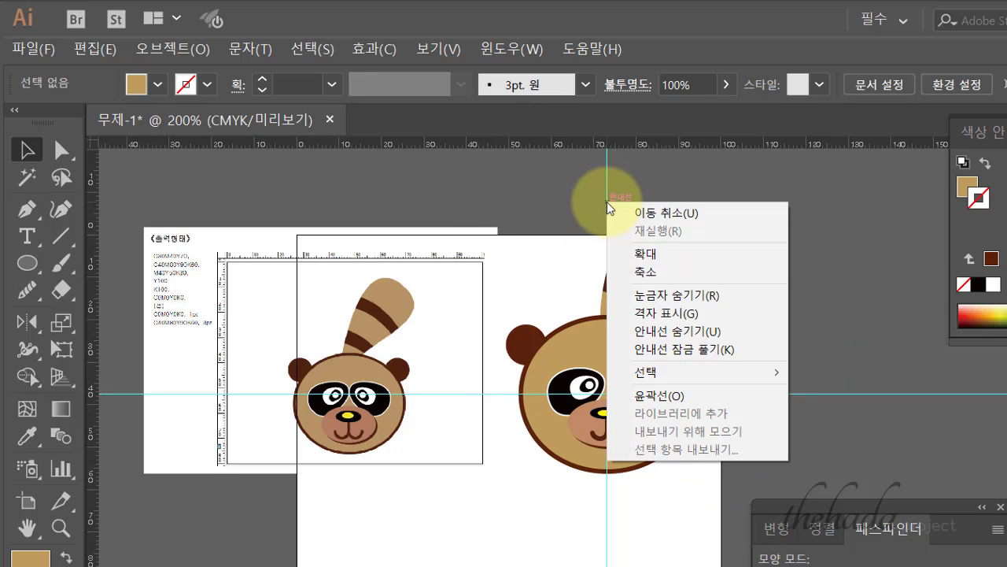
click(674, 337)
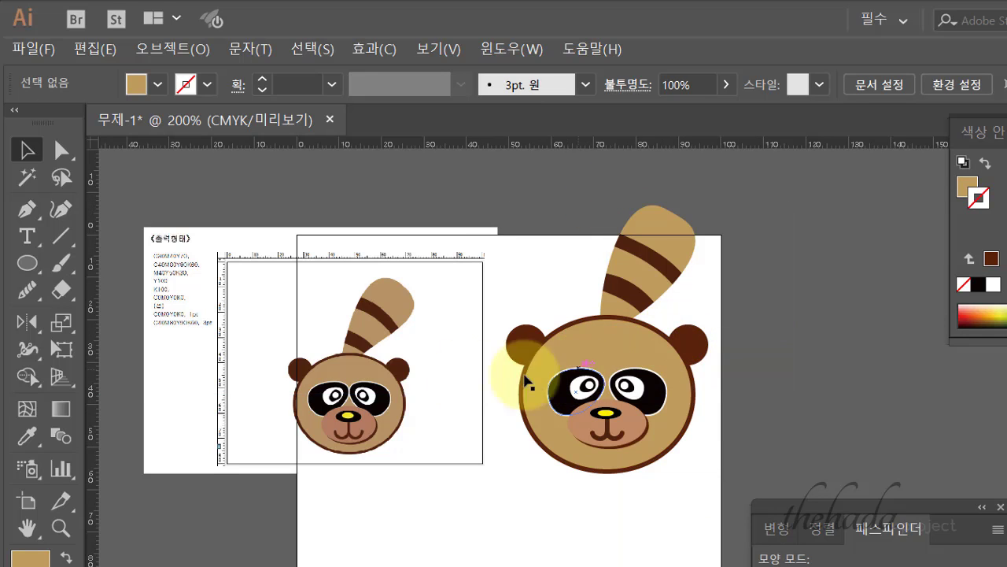
click(197, 49)
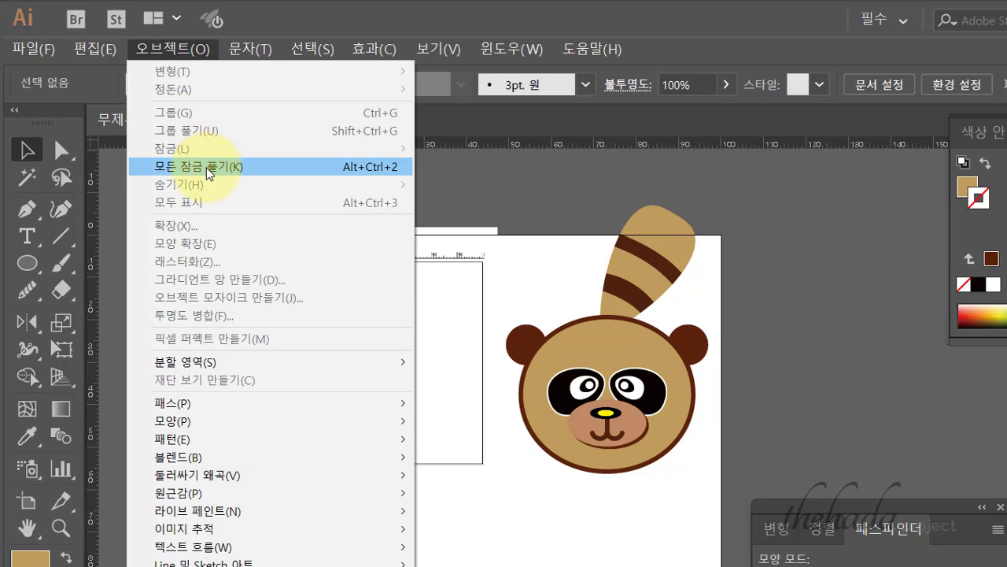
click(208, 172)
click(427, 210)
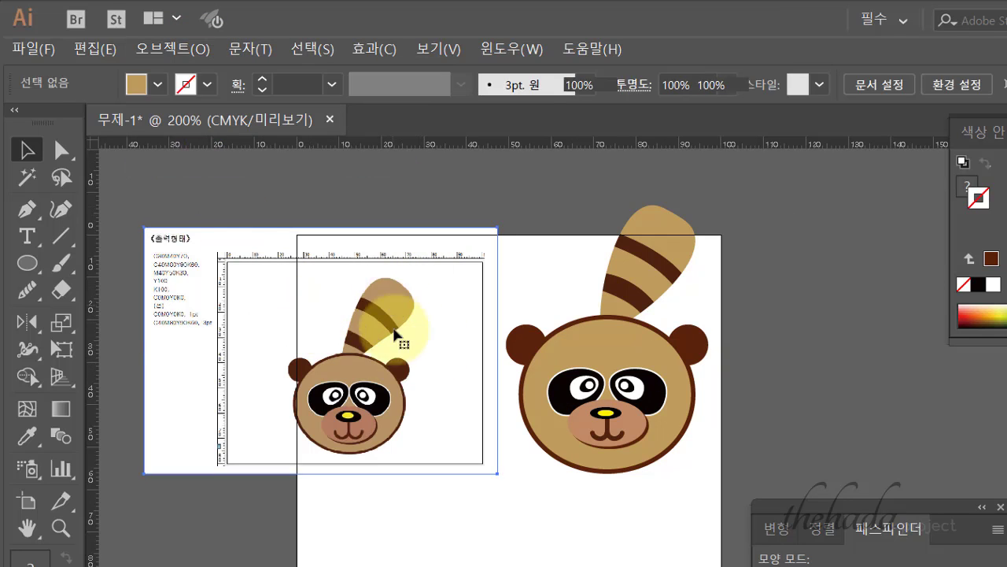
click(395, 335)
key(Delete)
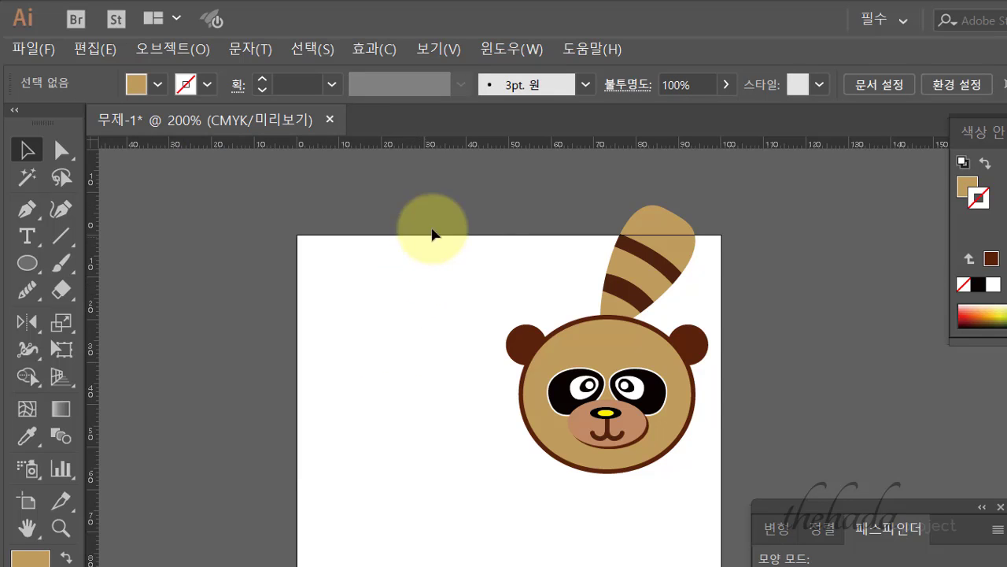
- Select the whole raccoon, scale it up from its centre, and centre it on the artboard
drag(432, 234, 737, 443)
drag(639, 367, 517, 449)
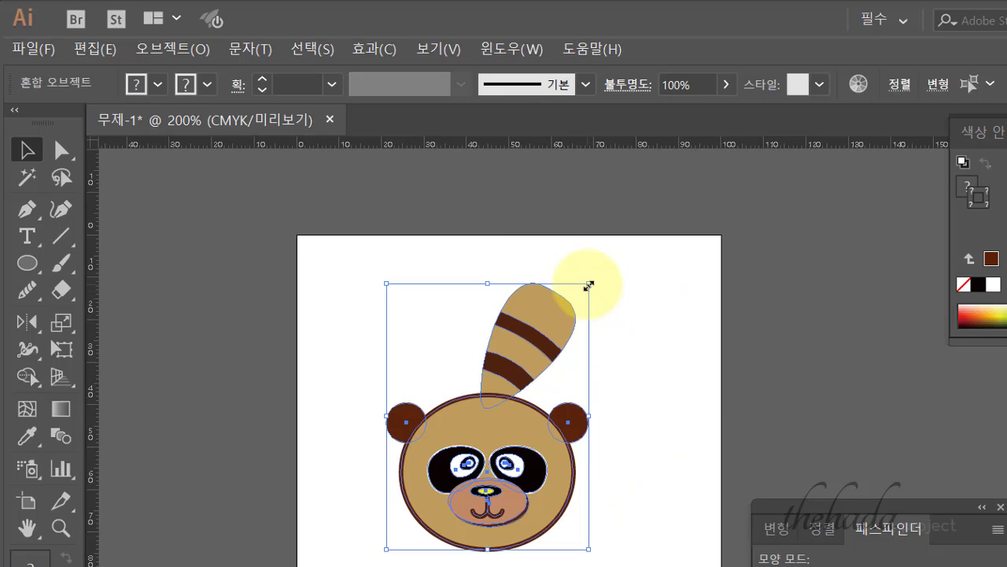
drag(589, 285, 617, 260)
drag(482, 435, 548, 415)
click(870, 412)
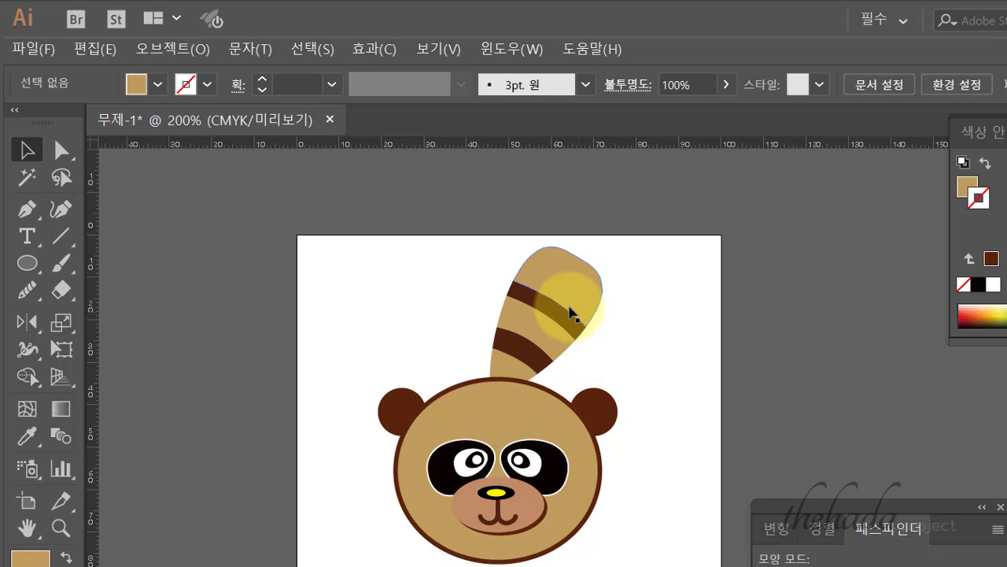
- Resize the striped tail slightly by its top handle
click(572, 315)
drag(543, 234, 546, 225)
click(827, 350)
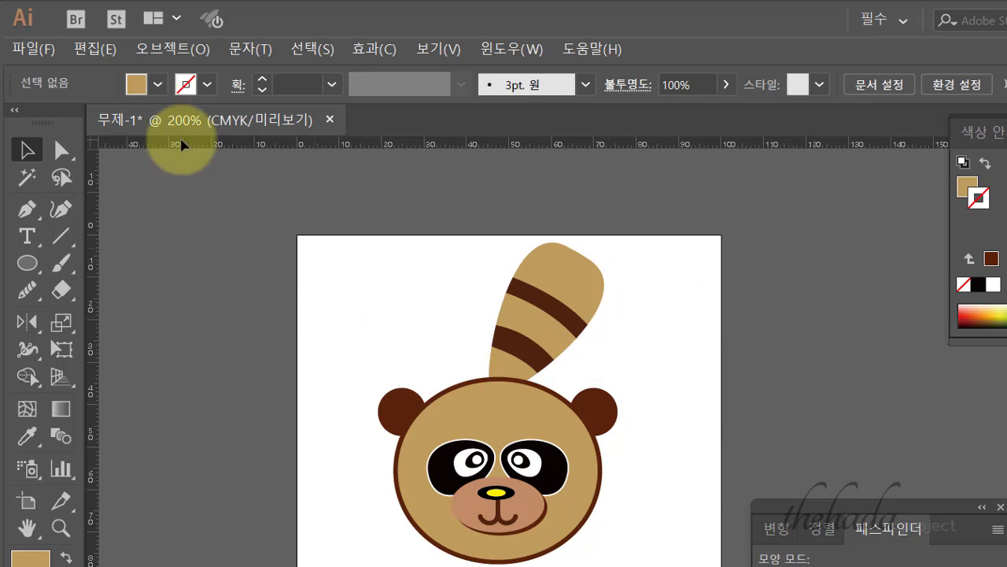
click(32, 48)
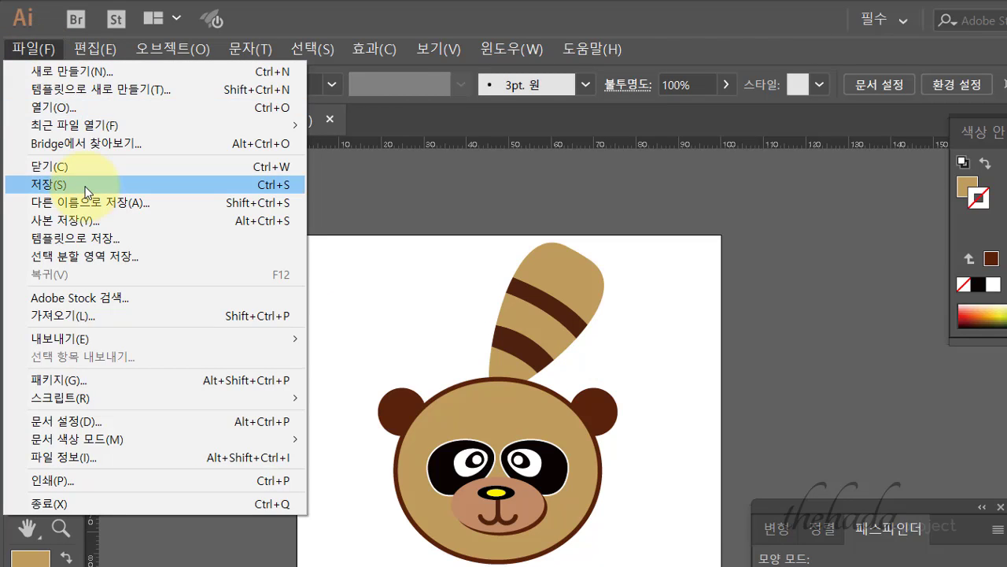
- Save the drawing as Adobe Illustrator (*.AI) in the 너구리그리기 folder, named with the candidate ID and name
click(86, 192)
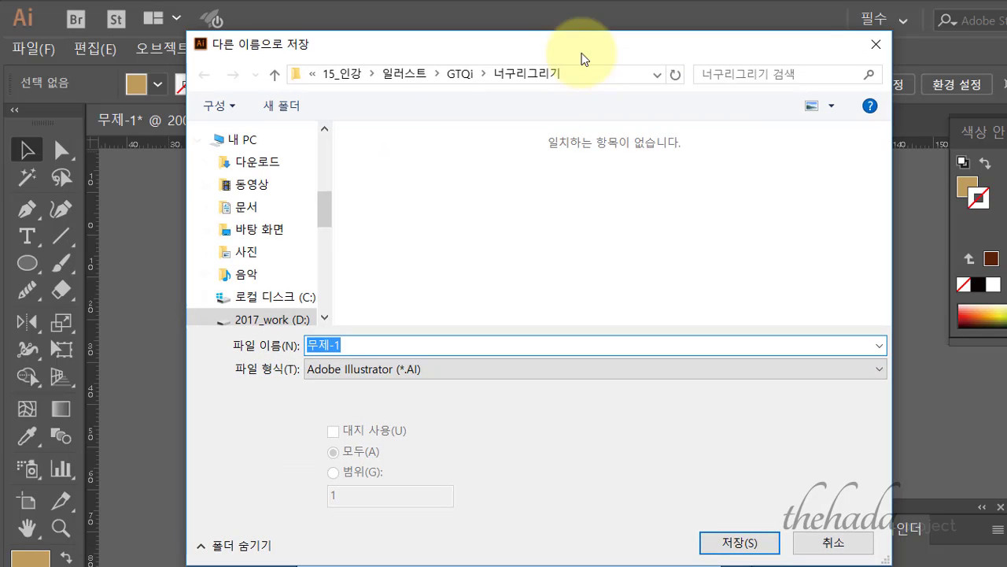
text(ㅎ)
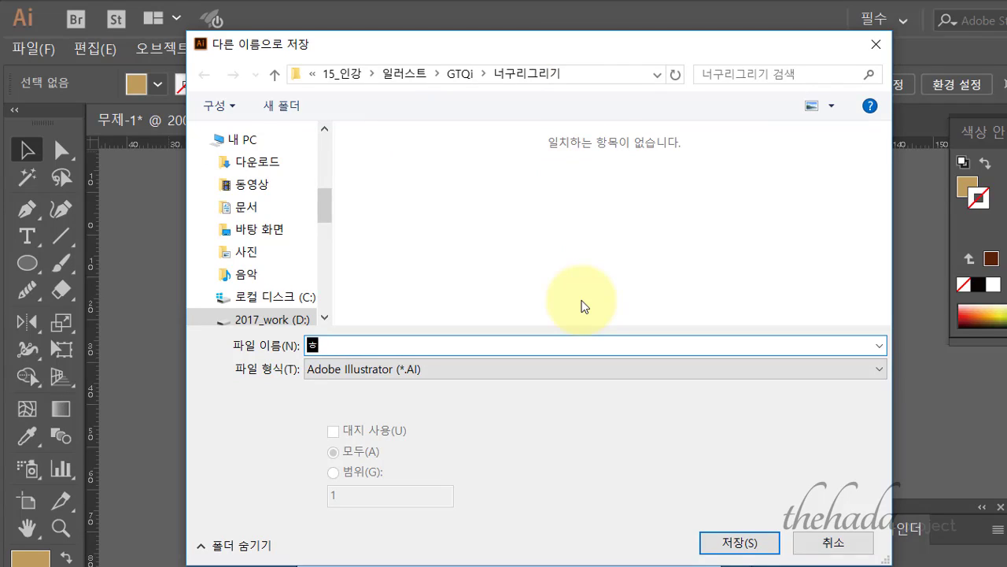
key(BackSpace)
text(G12345678)
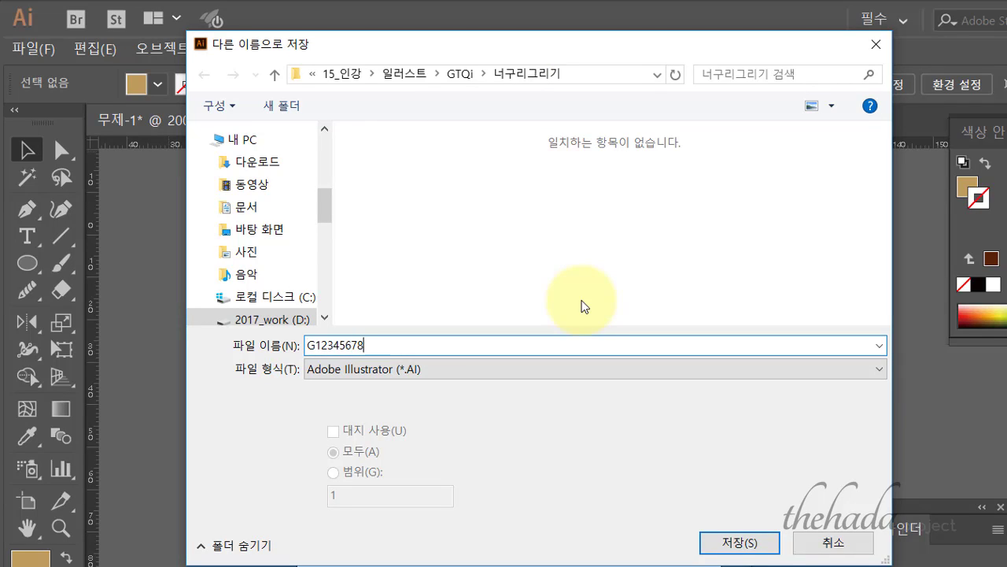
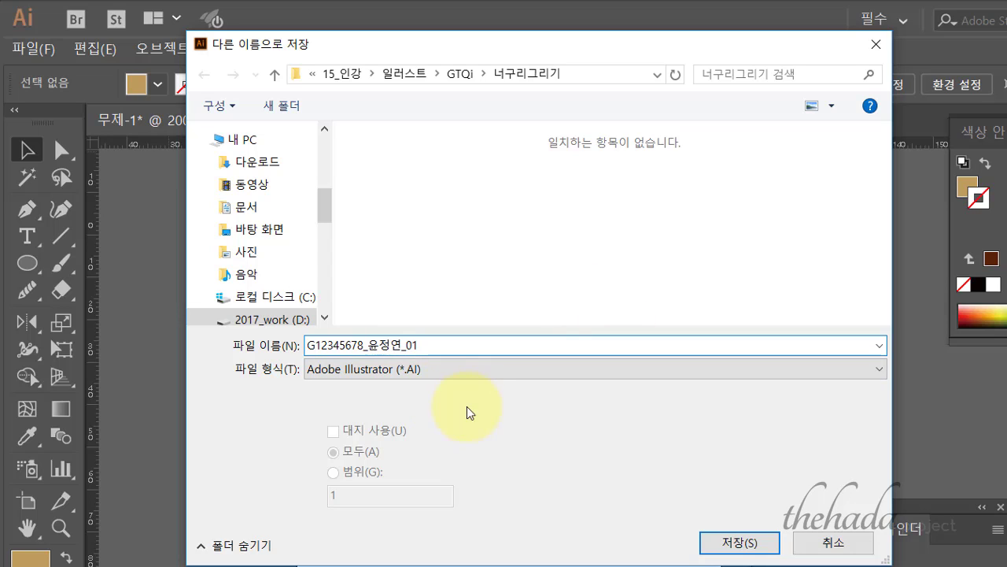
click(729, 543)
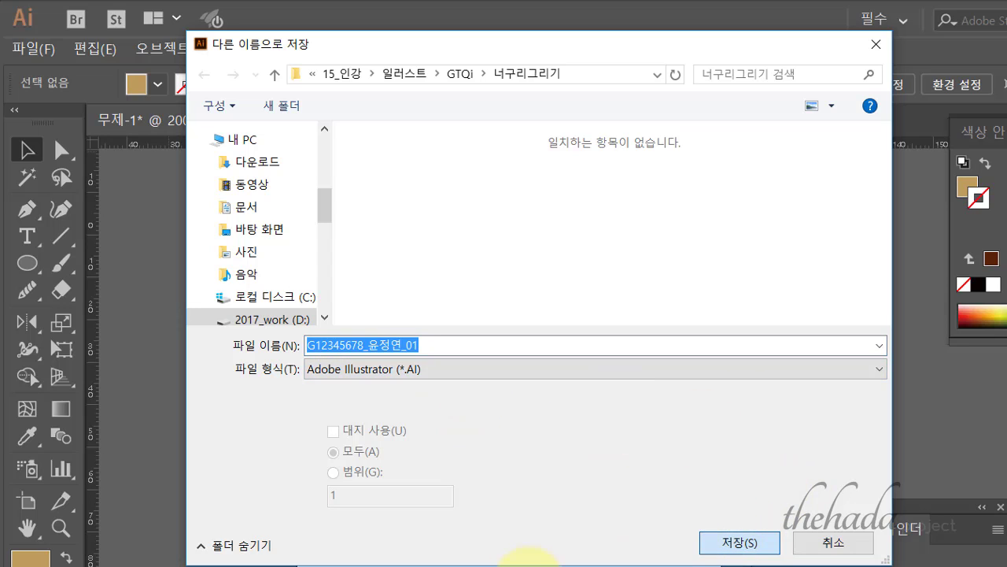
click(730, 544)
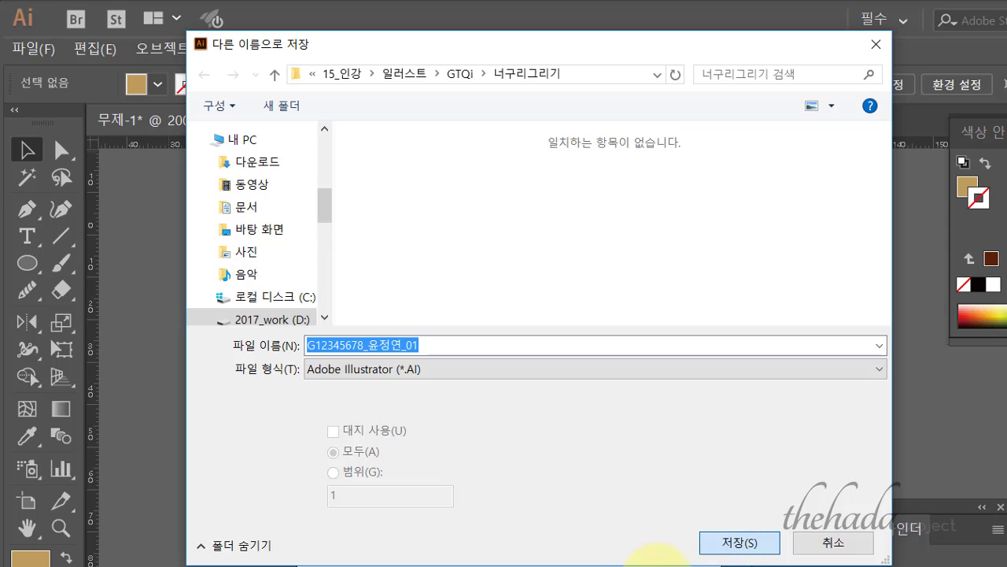
click(743, 543)
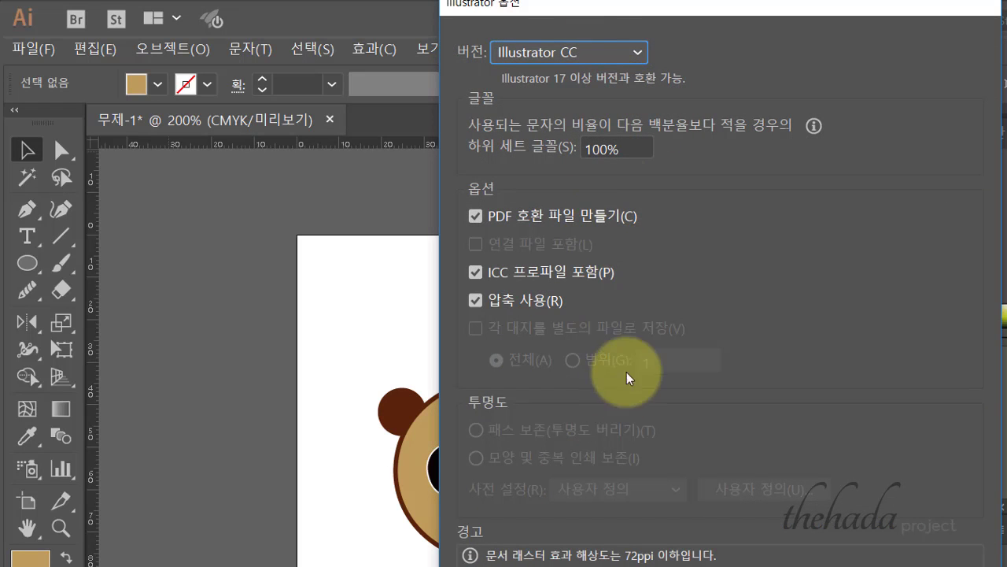
- Keep Illustrator CC as the version in Illustrator Options and complete the save
click(590, 52)
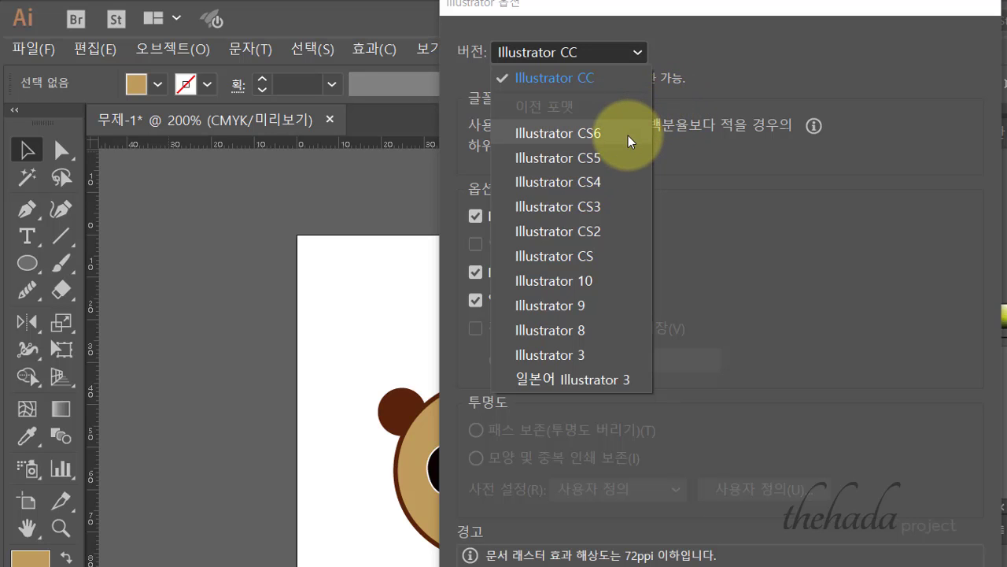
click(598, 77)
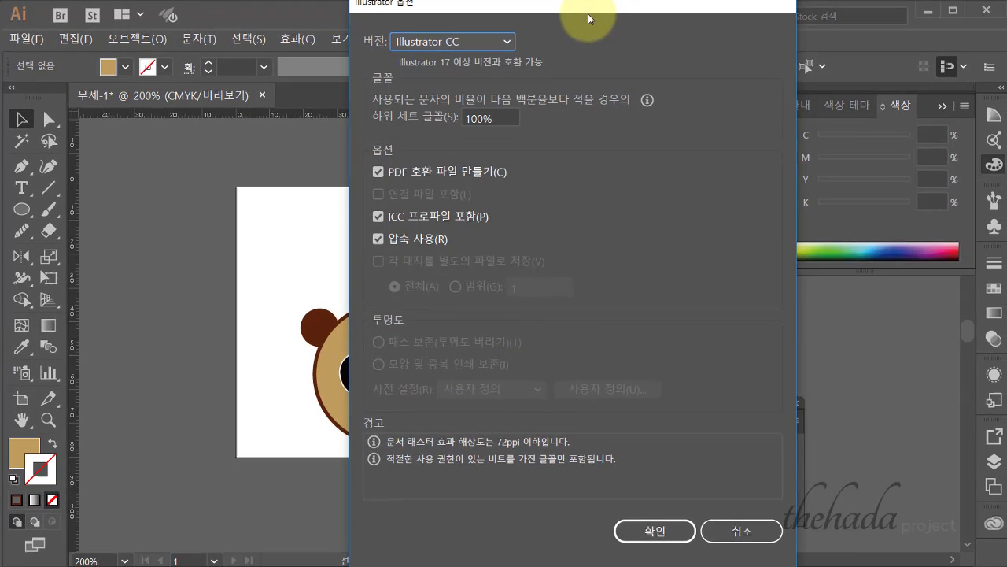
click(650, 528)
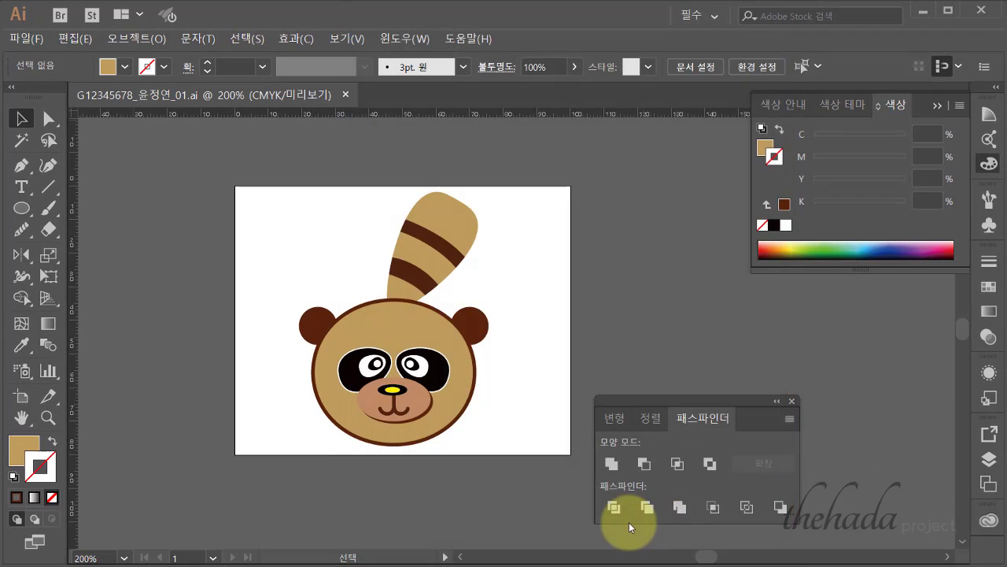